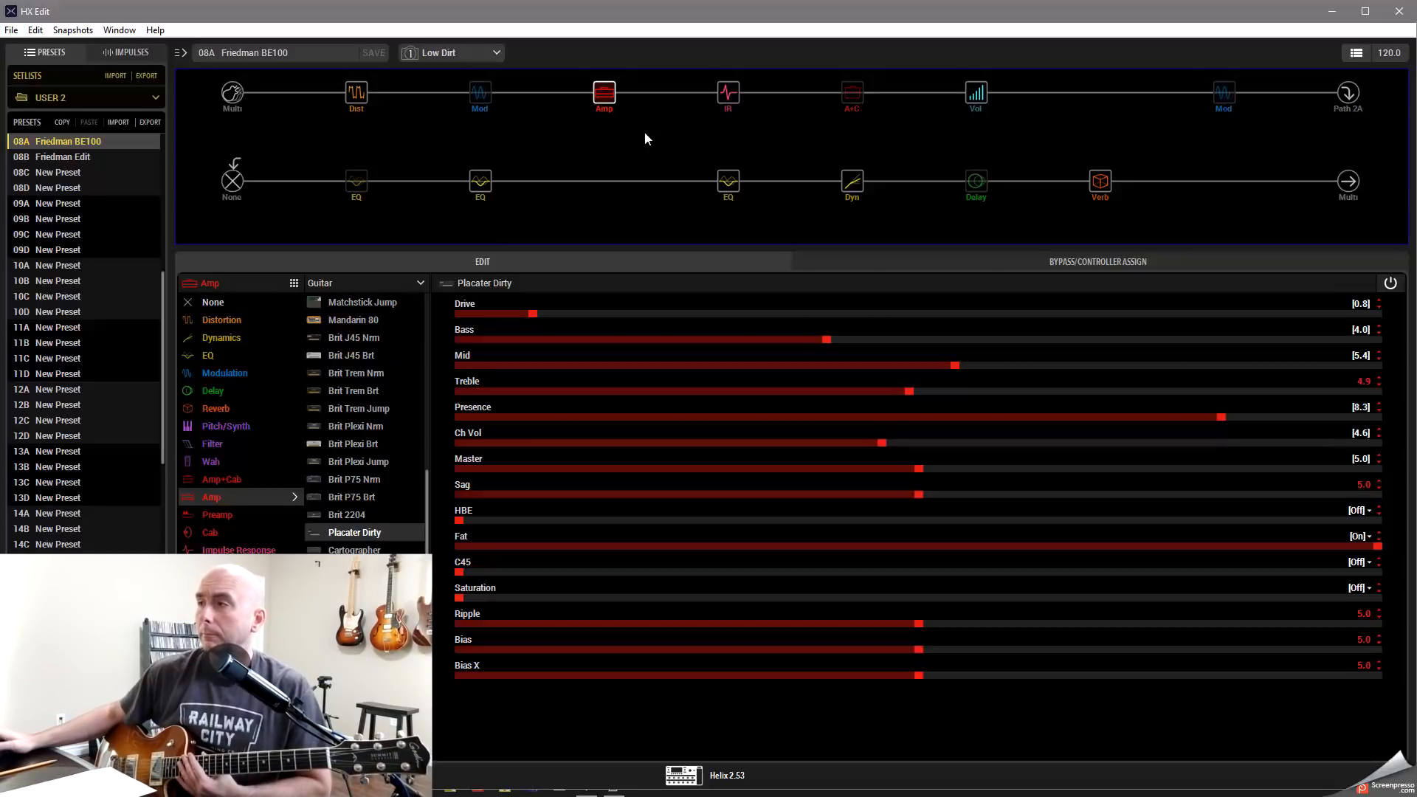
- Examine the IR block's settings in the Friedman BE100 preset, and return to the Placater Dirty amp block
{"action": "left_click", "coordinate": [727, 93]}
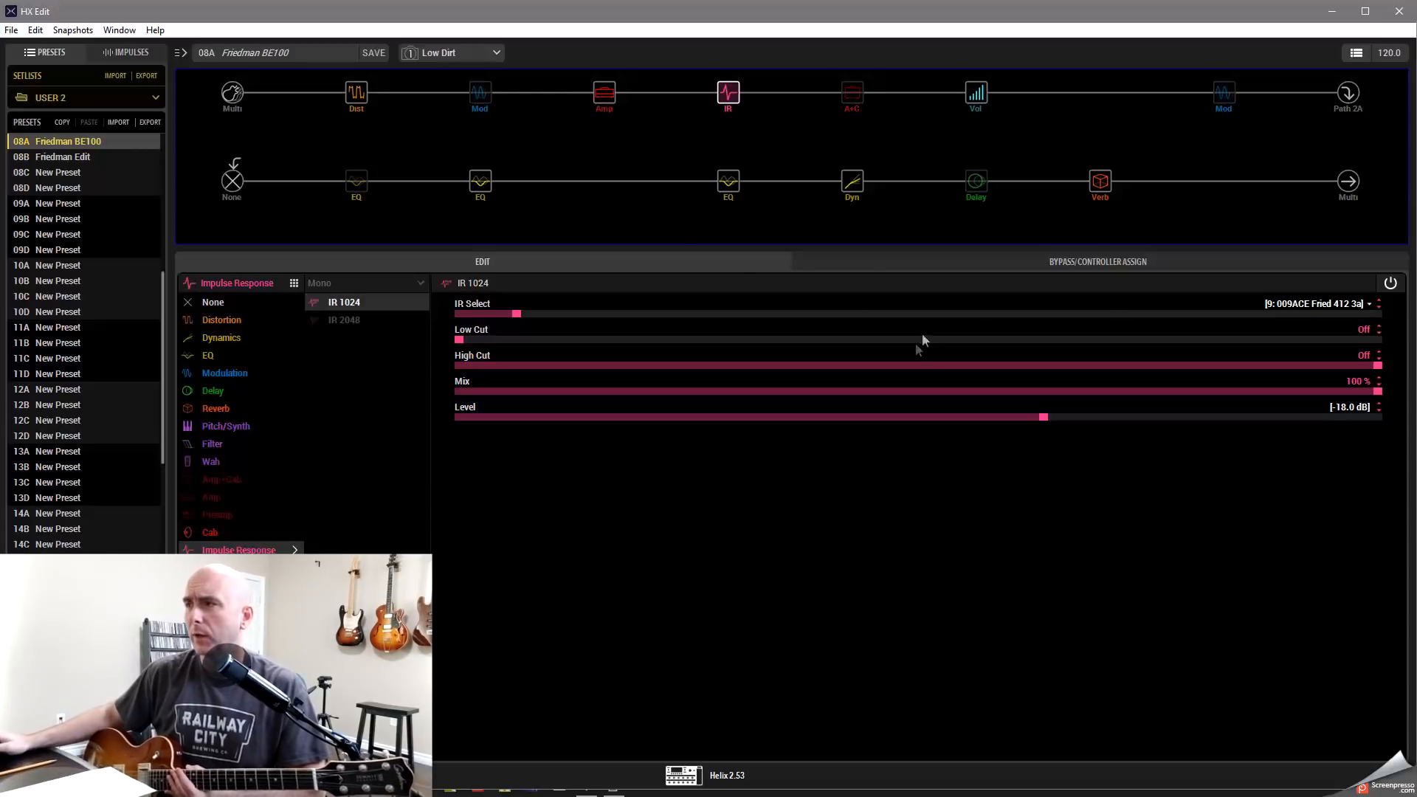
{"action": "left_click", "coordinate": [605, 97]}
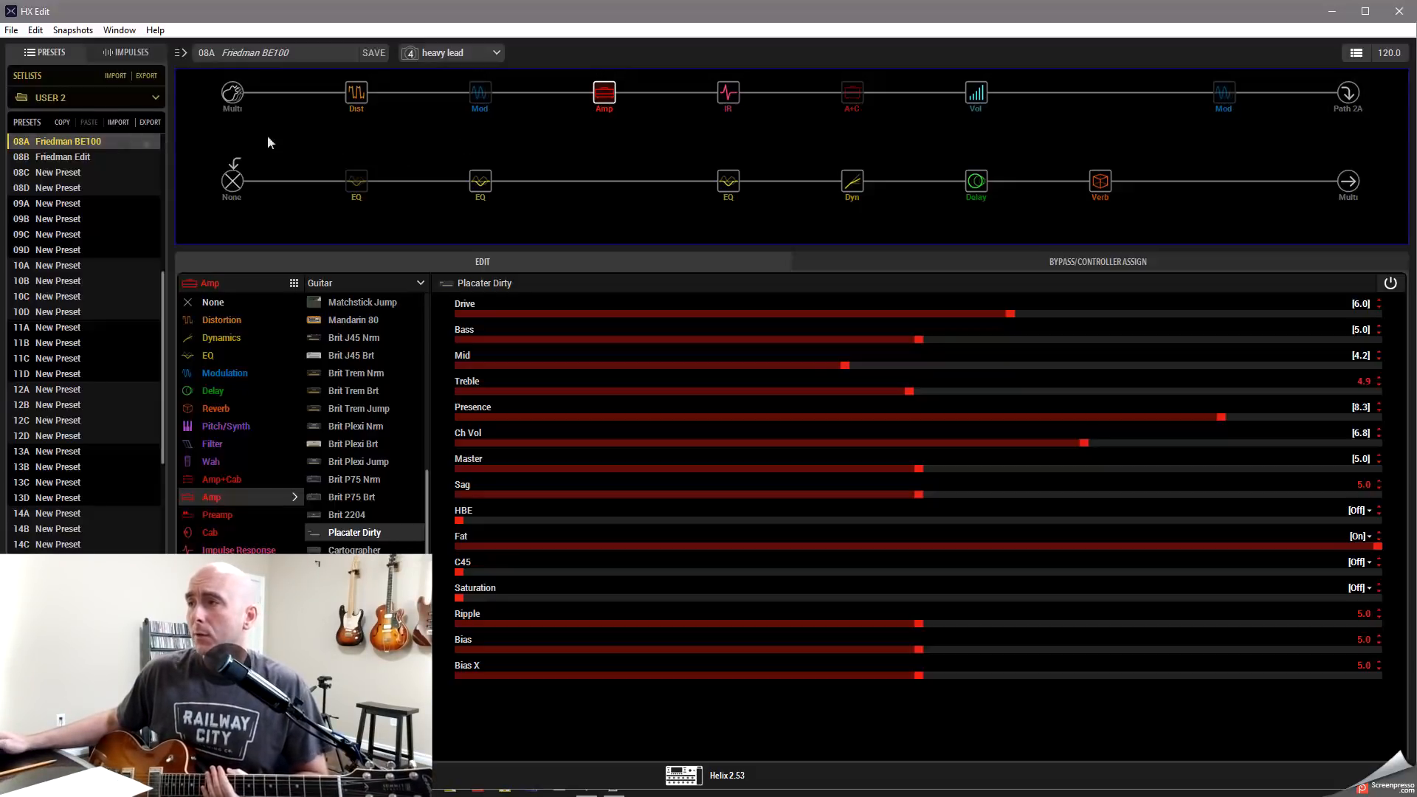
- Compare the Low and High Cut EQ settings in the Friedman Edit preset with those in Friedman BE100
{"action": "left_click", "coordinate": [96, 158]}
{"action": "double_click", "coordinate": [307, 59]}
{"action": "left_click", "coordinate": [307, 59]}
{"action": "left_click", "coordinate": [366, 56]}
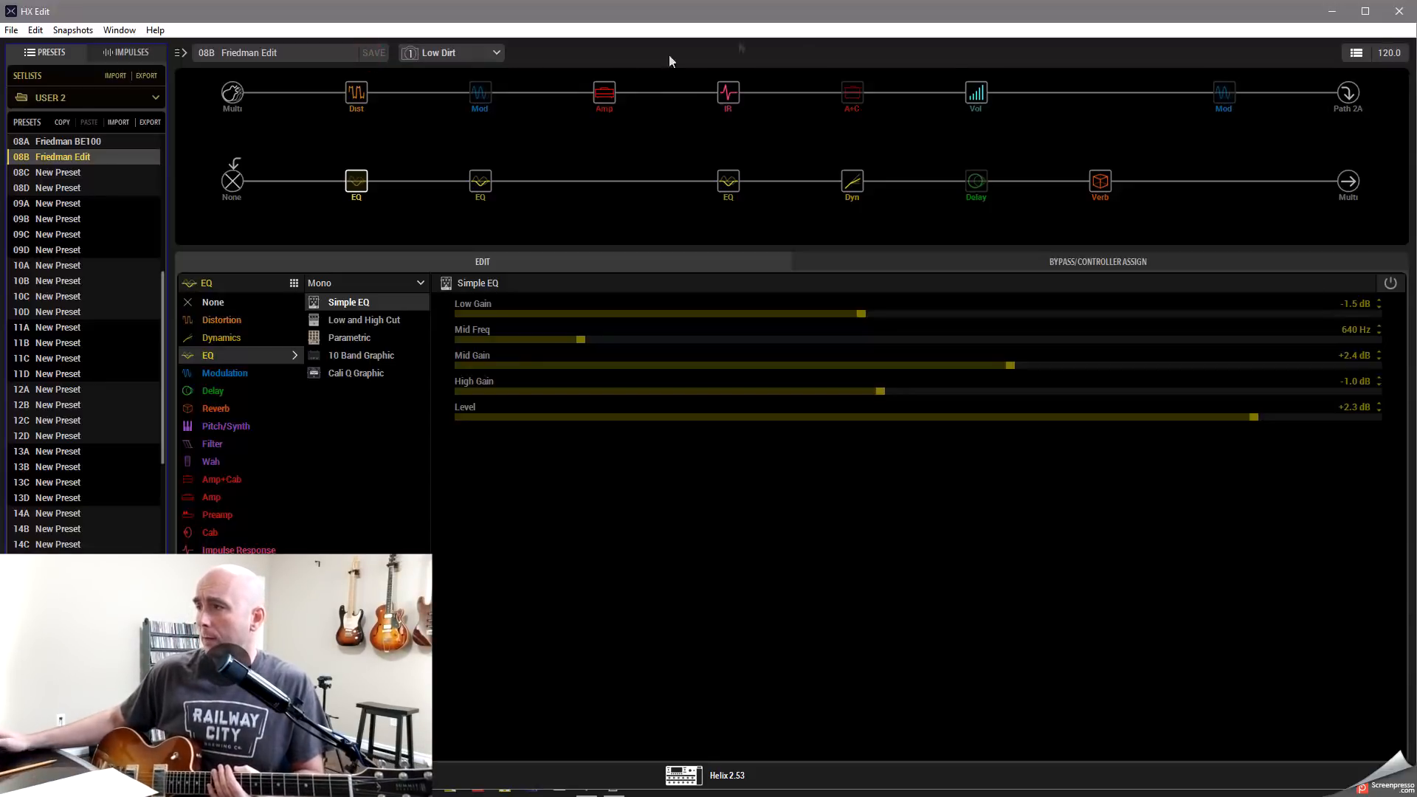
{"action": "left_click", "coordinate": [729, 184]}
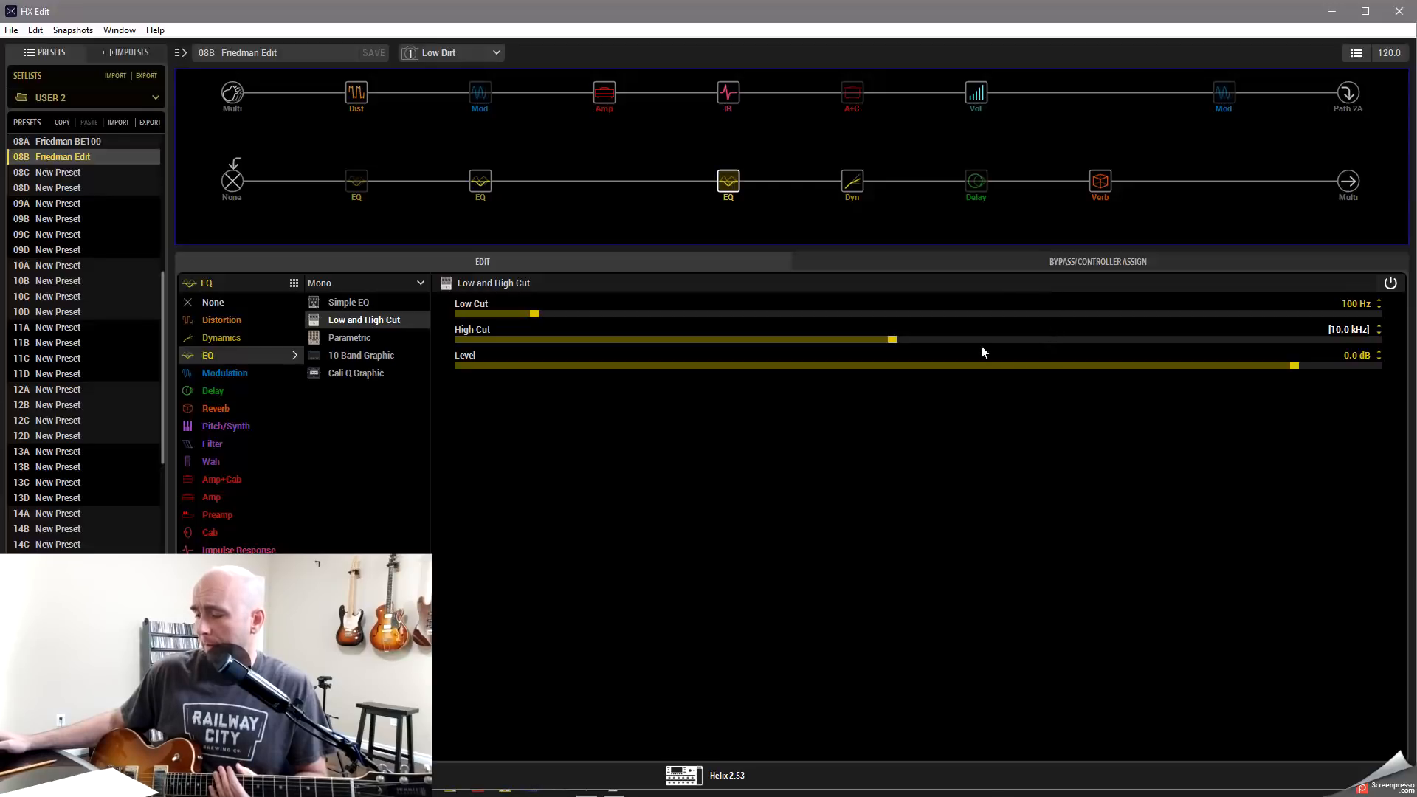
{"action": "left_click", "coordinate": [103, 143]}
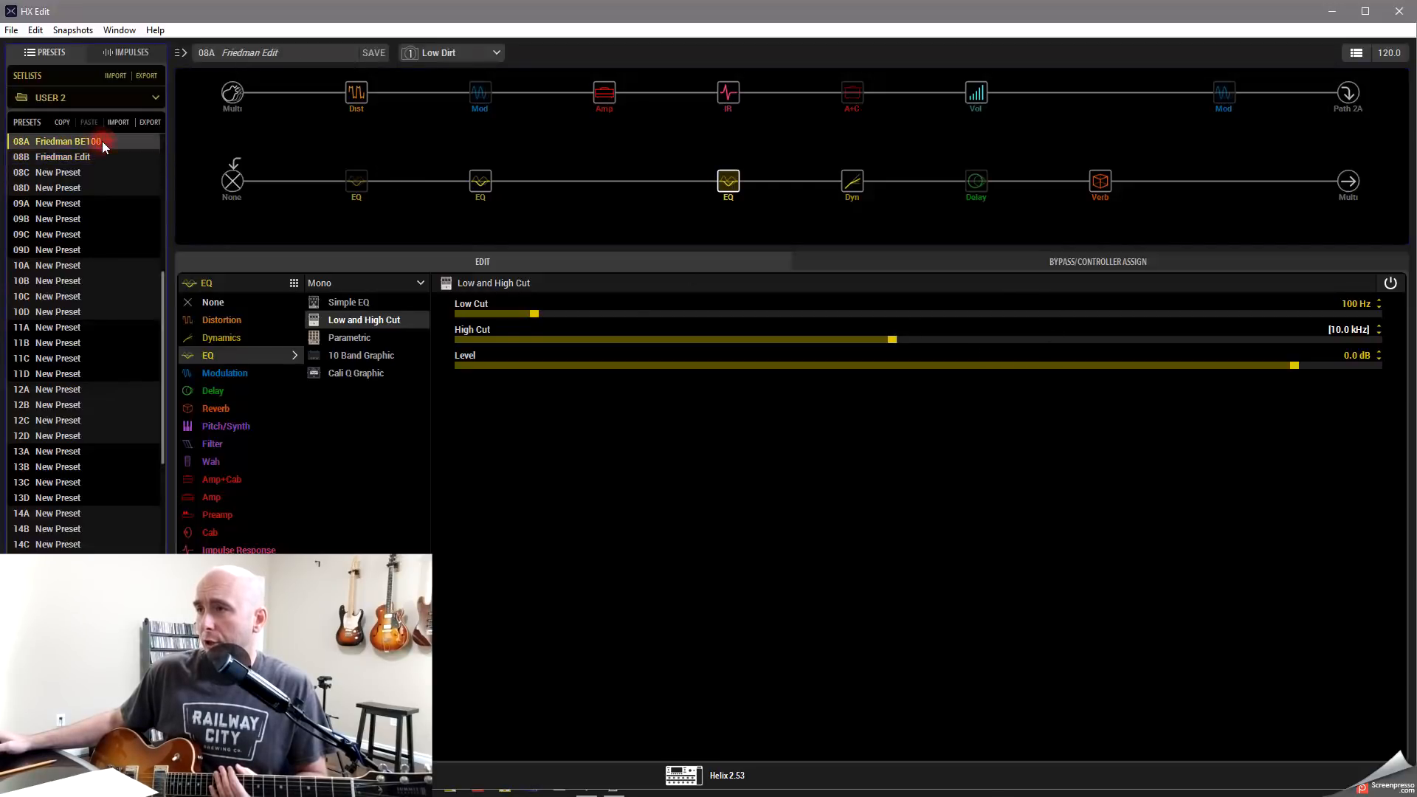
{"action": "left_click", "coordinate": [729, 183]}
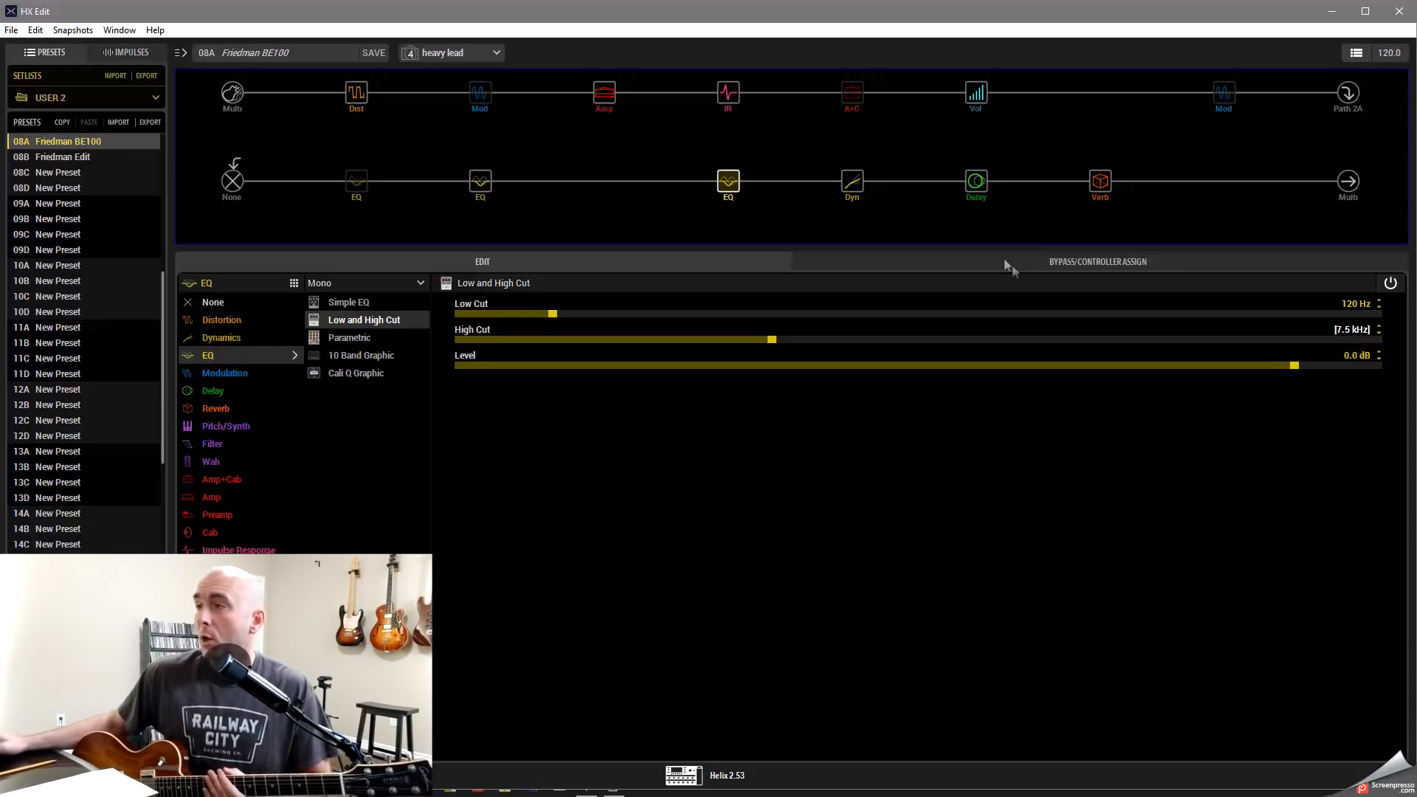
- Examine the Parametric EQ and the Low and High Cut EQ in the Friedman Edit preset
{"action": "left_click", "coordinate": [98, 156]}
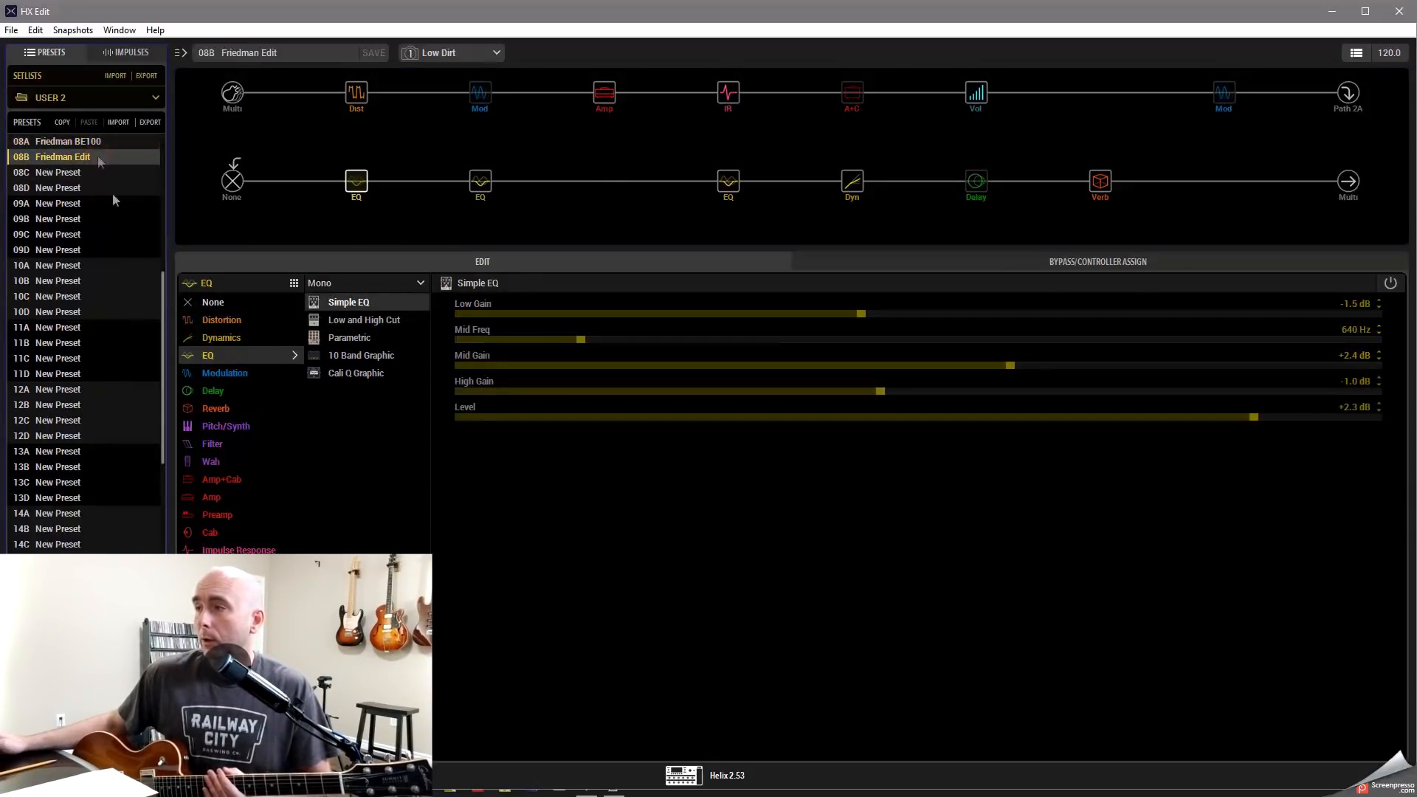
{"action": "left_click", "coordinate": [474, 182]}
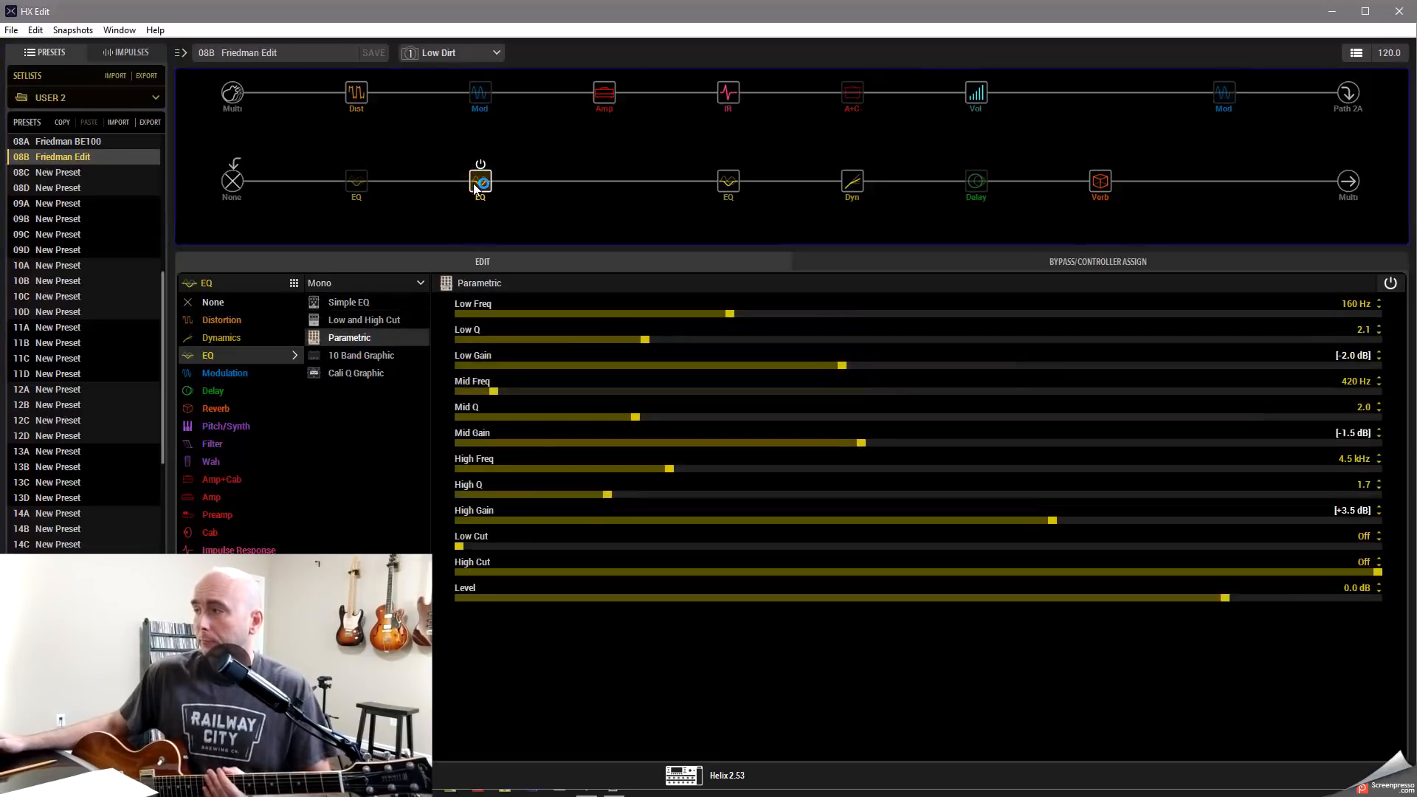
{"action": "left_click", "coordinate": [728, 194]}
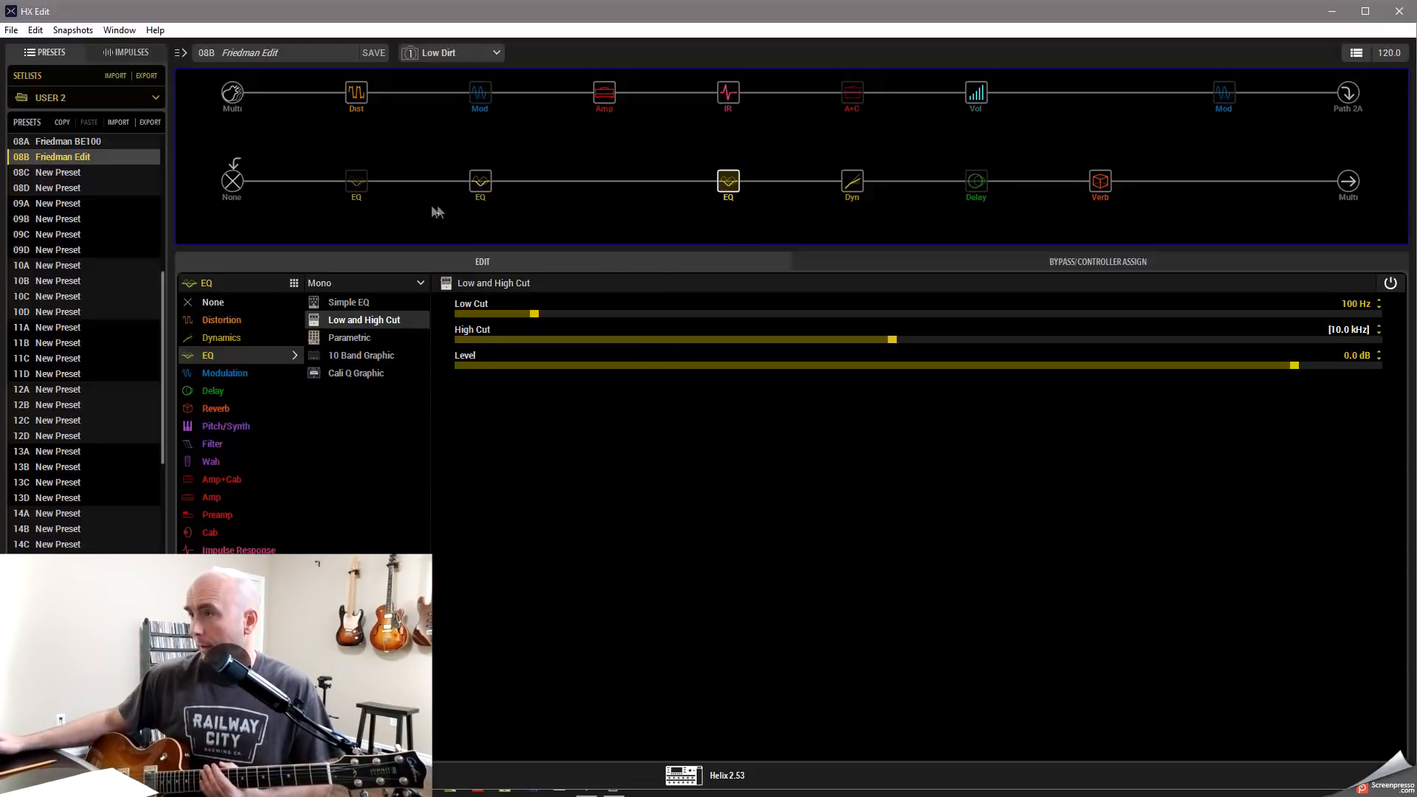
{"action": "left_click", "coordinate": [489, 186]}
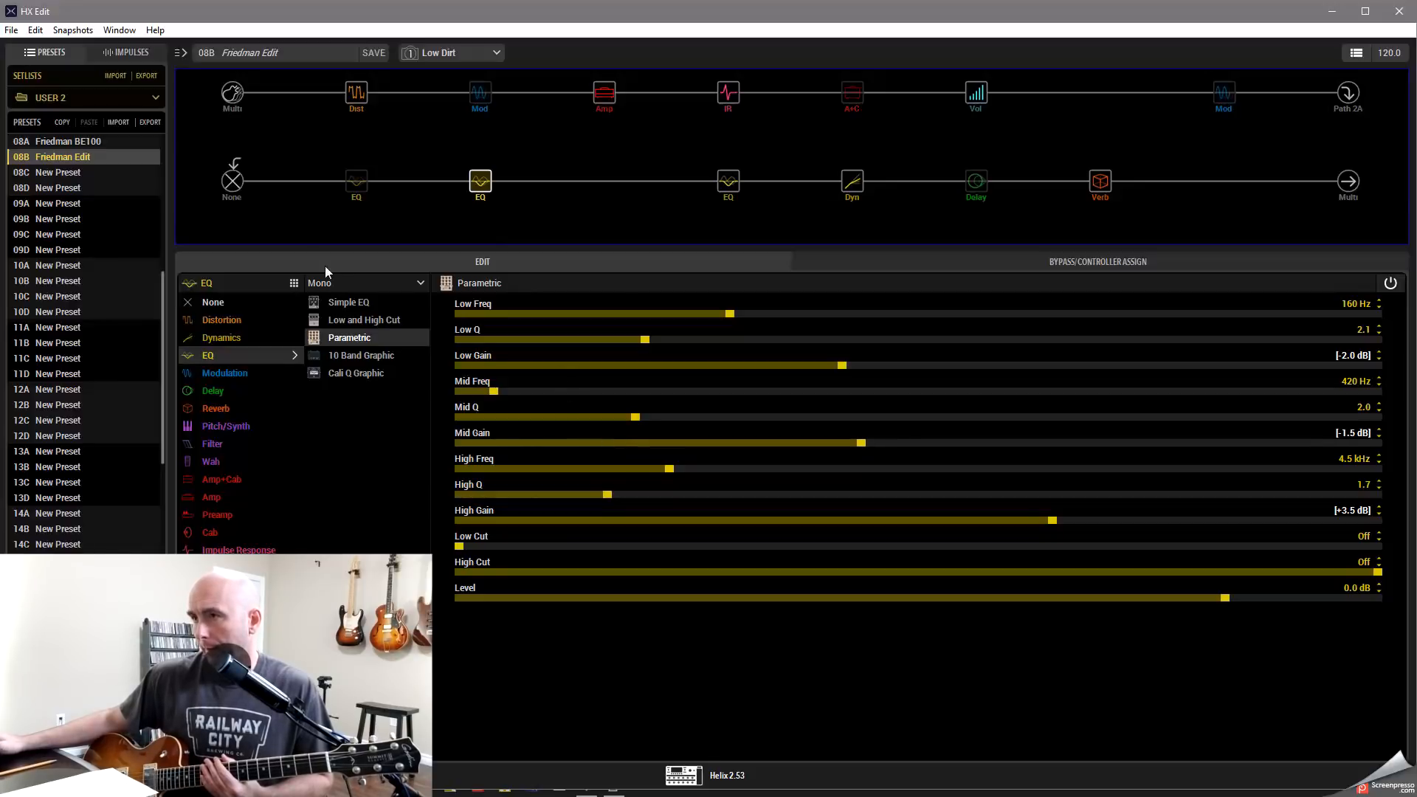
- Compare the Parametric EQ bands of Friedman BE100 and Friedman Edit, including the High Gain parameter in BE100
{"action": "left_click", "coordinate": [94, 143]}
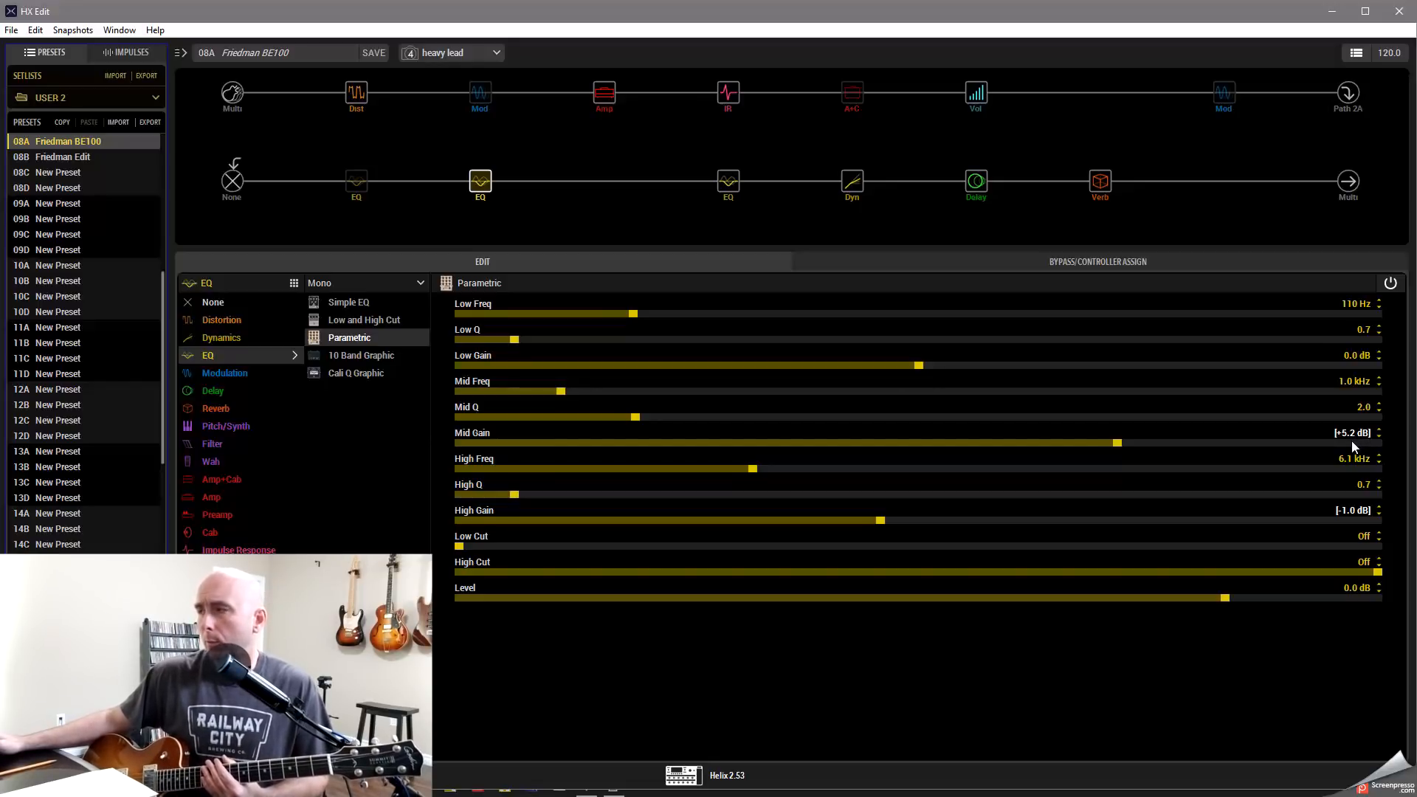
{"action": "left_click", "coordinate": [105, 154]}
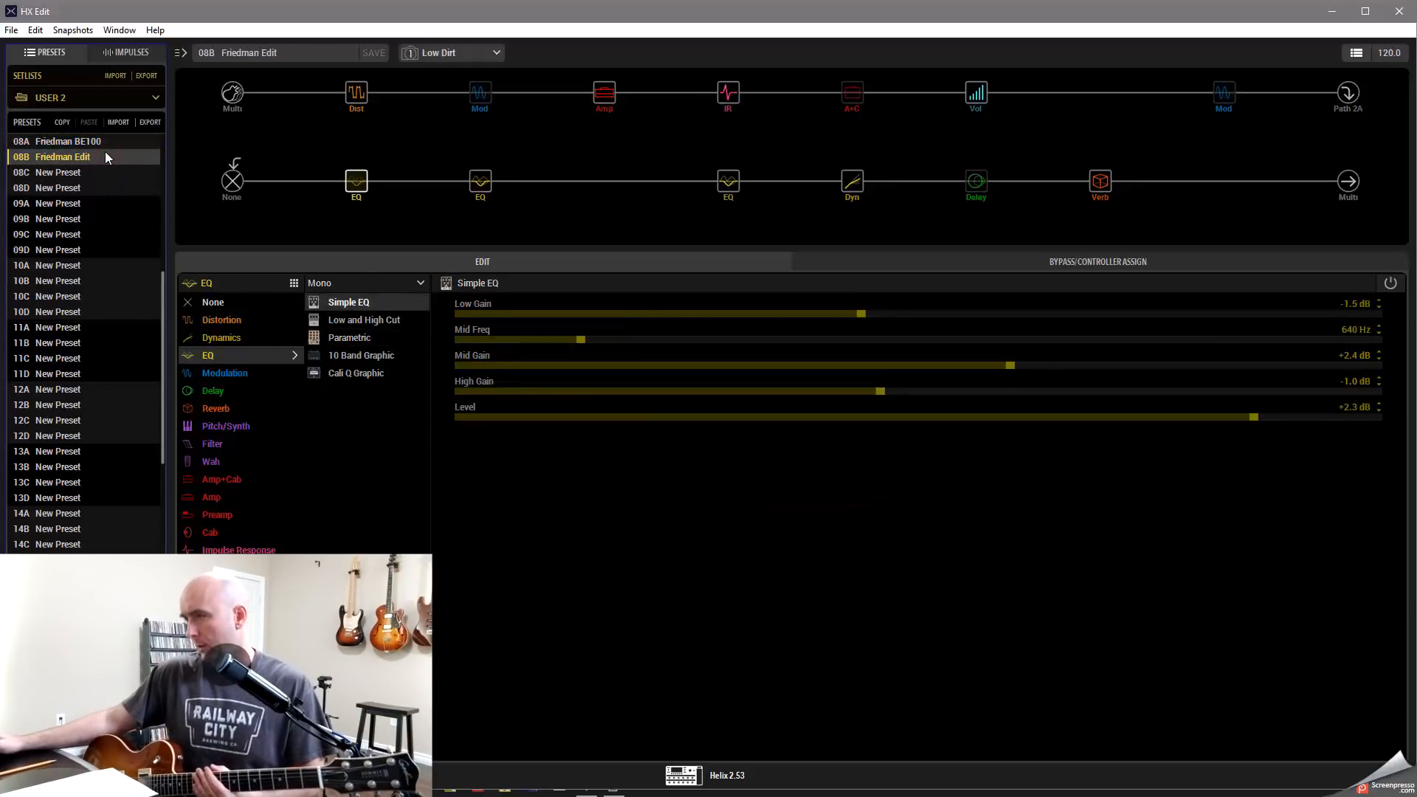
{"action": "left_click", "coordinate": [480, 181]}
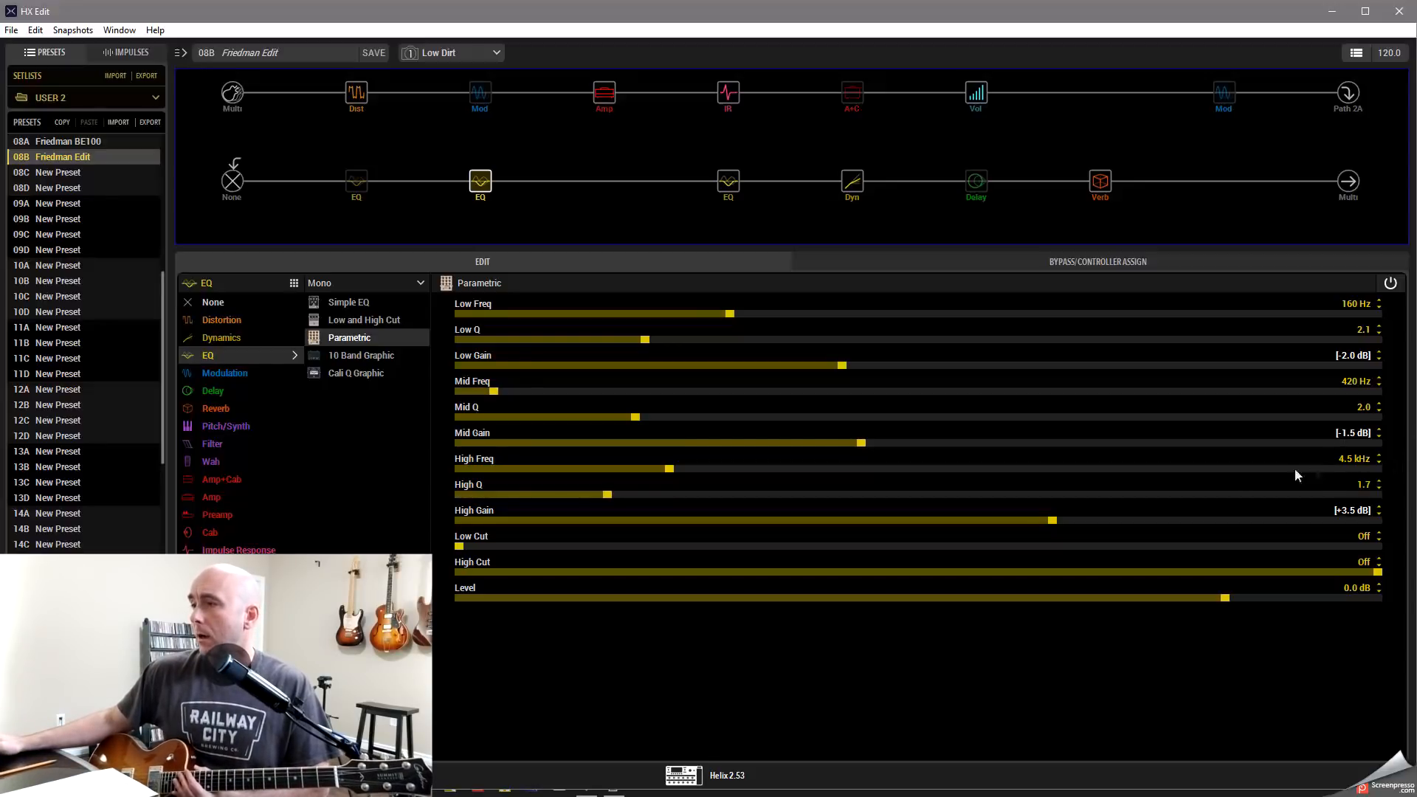
{"action": "left_click", "coordinate": [86, 142]}
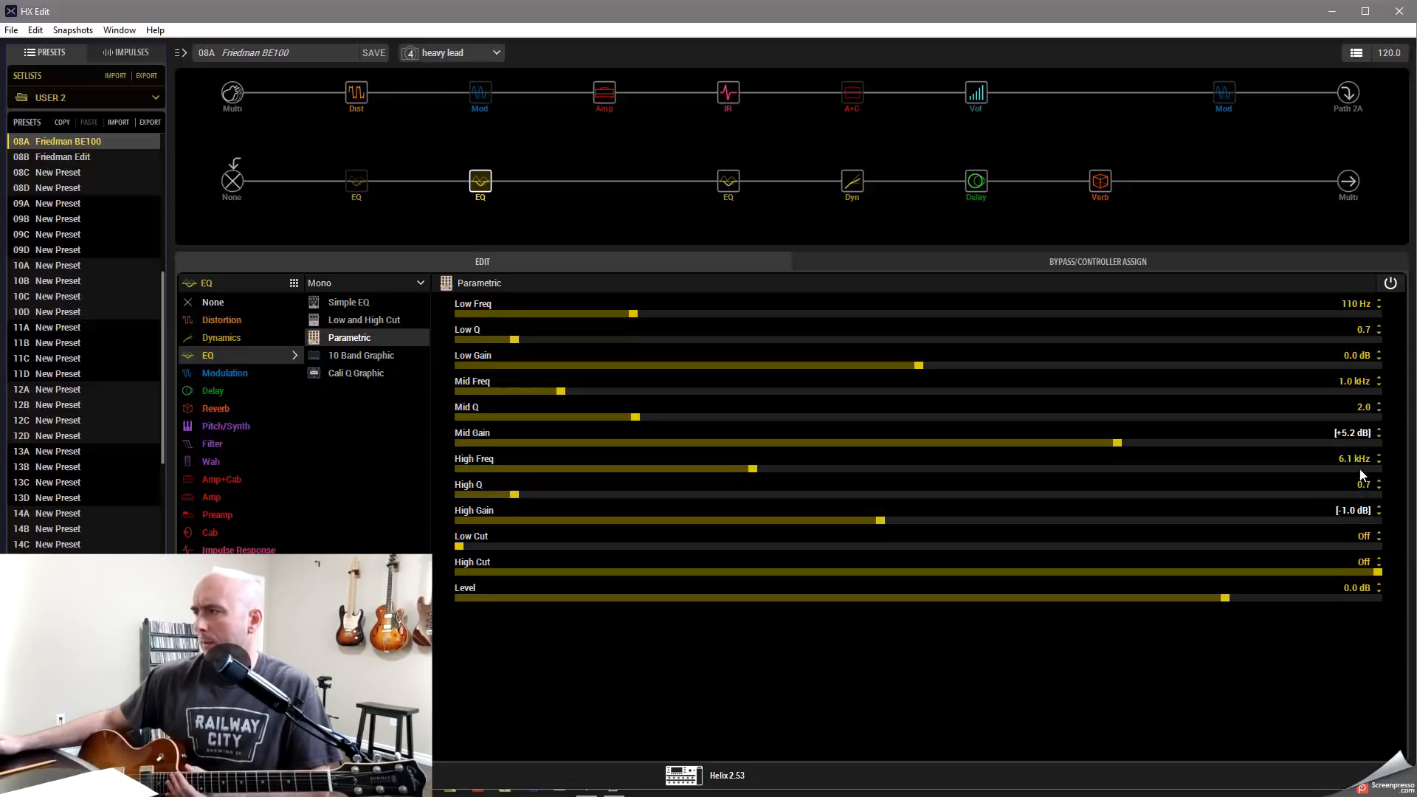
{"action": "right_click", "coordinate": [1362, 511]}
{"action": "left_click", "coordinate": [1206, 723]}
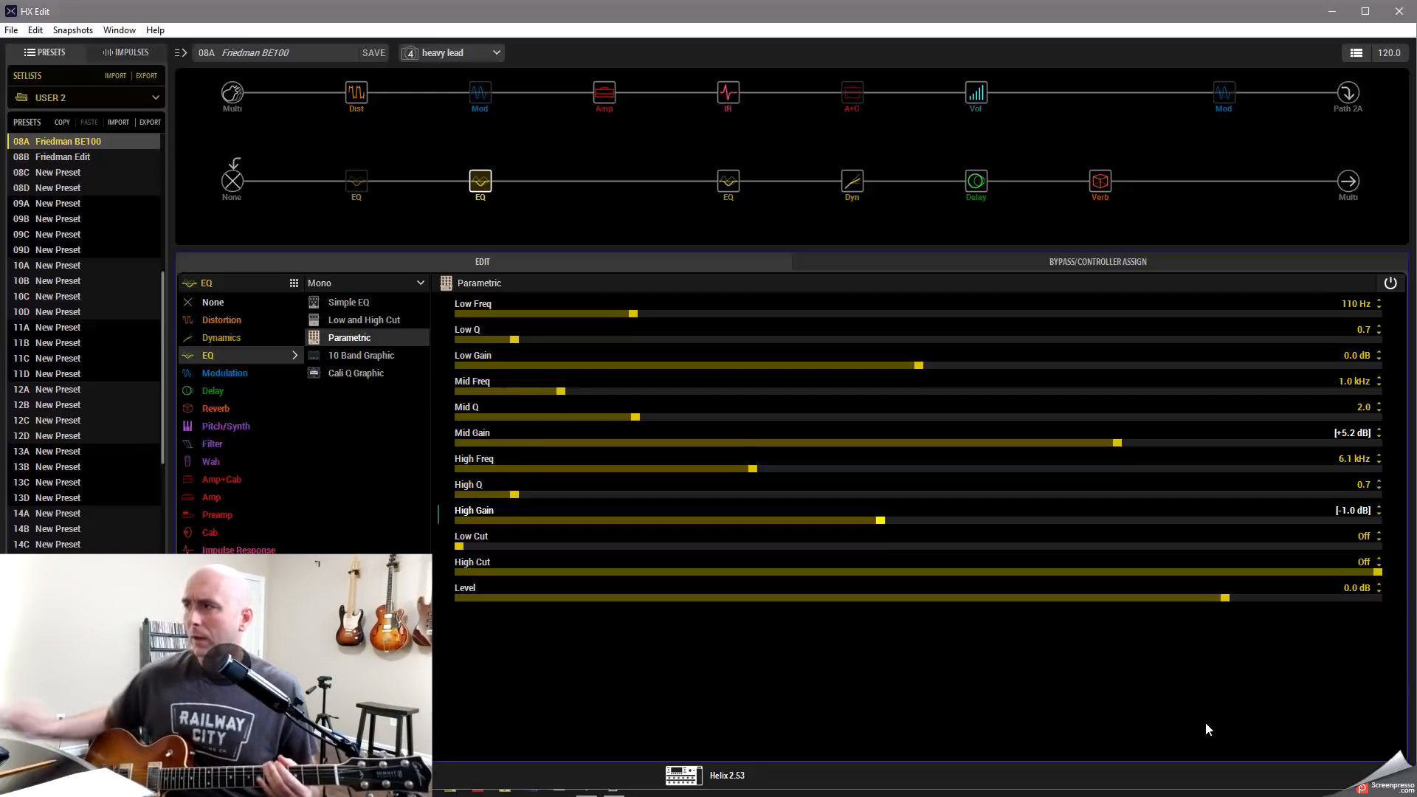
- Check the Low and High Cut EQ in Friedman BE100, and compare the Parametric EQ again with Friedman Edit's
{"action": "left_click", "coordinate": [729, 181]}
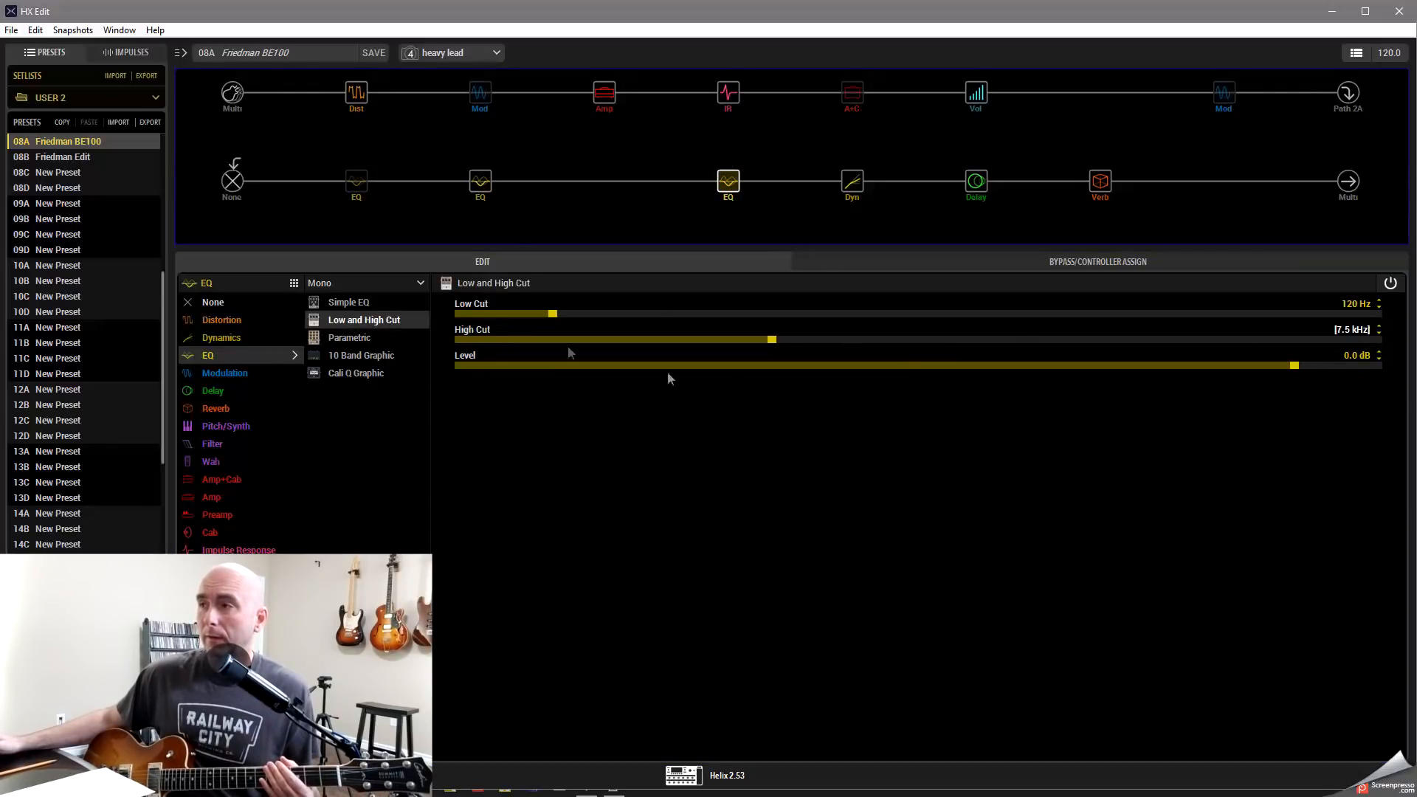
{"action": "left_click", "coordinate": [483, 190]}
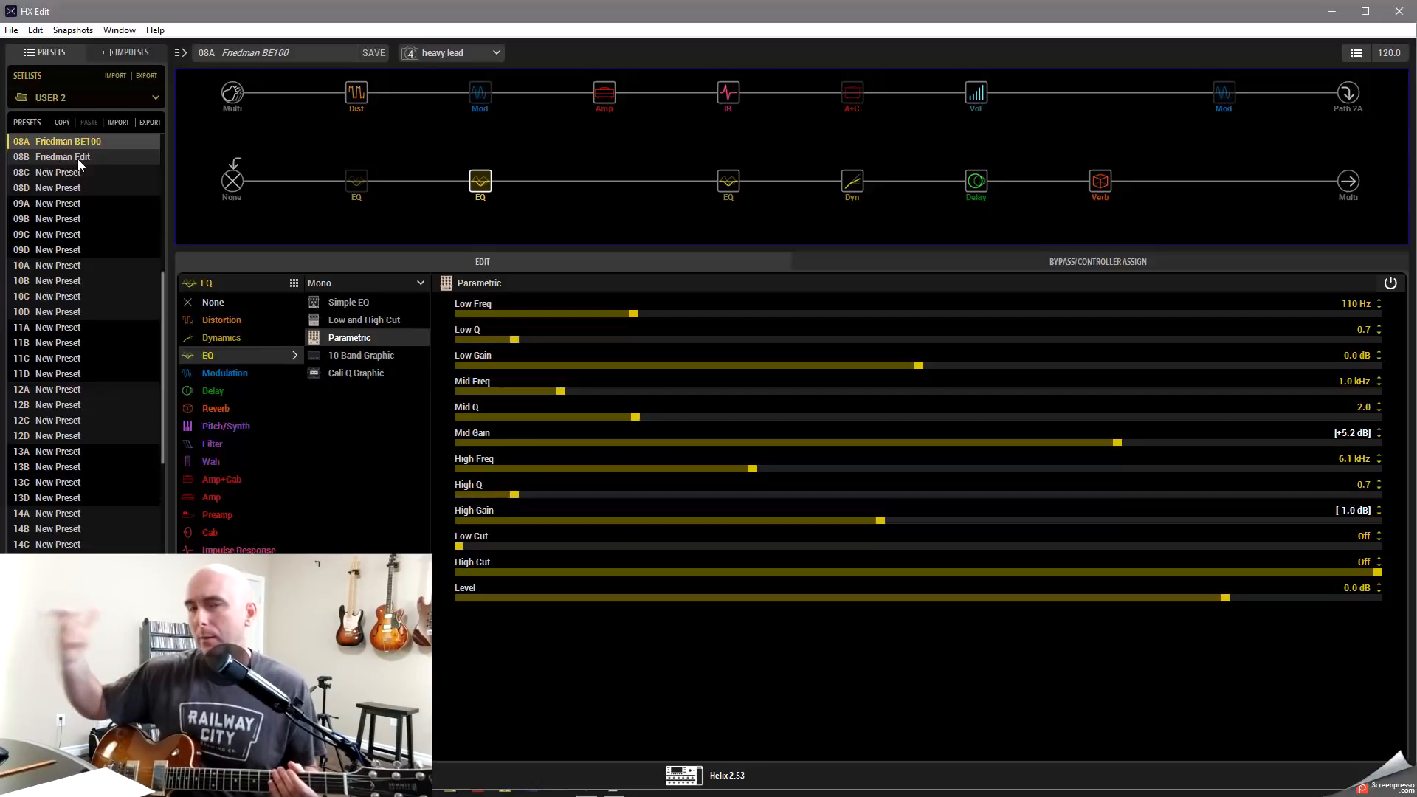
{"action": "left_click", "coordinate": [117, 157]}
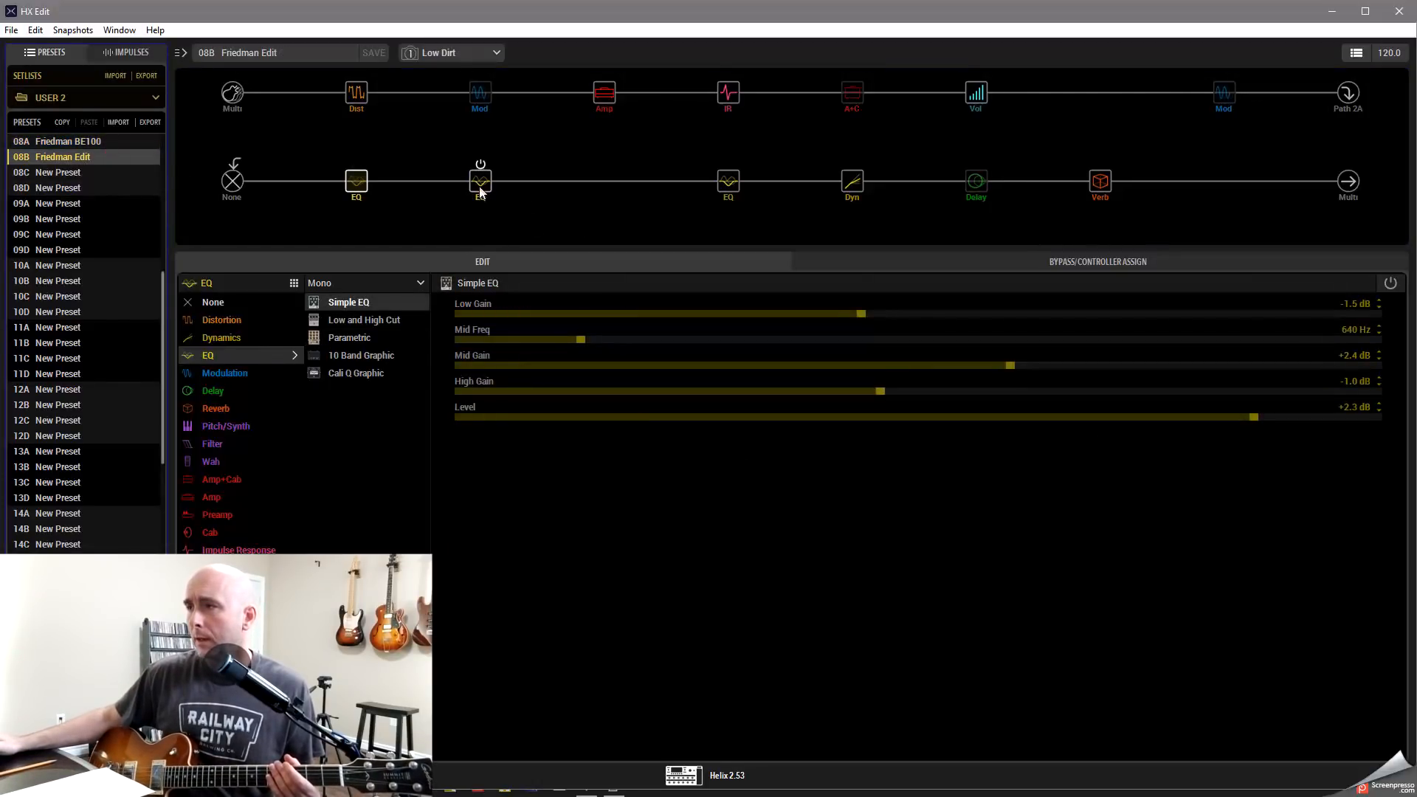
{"action": "left_click", "coordinate": [481, 194]}
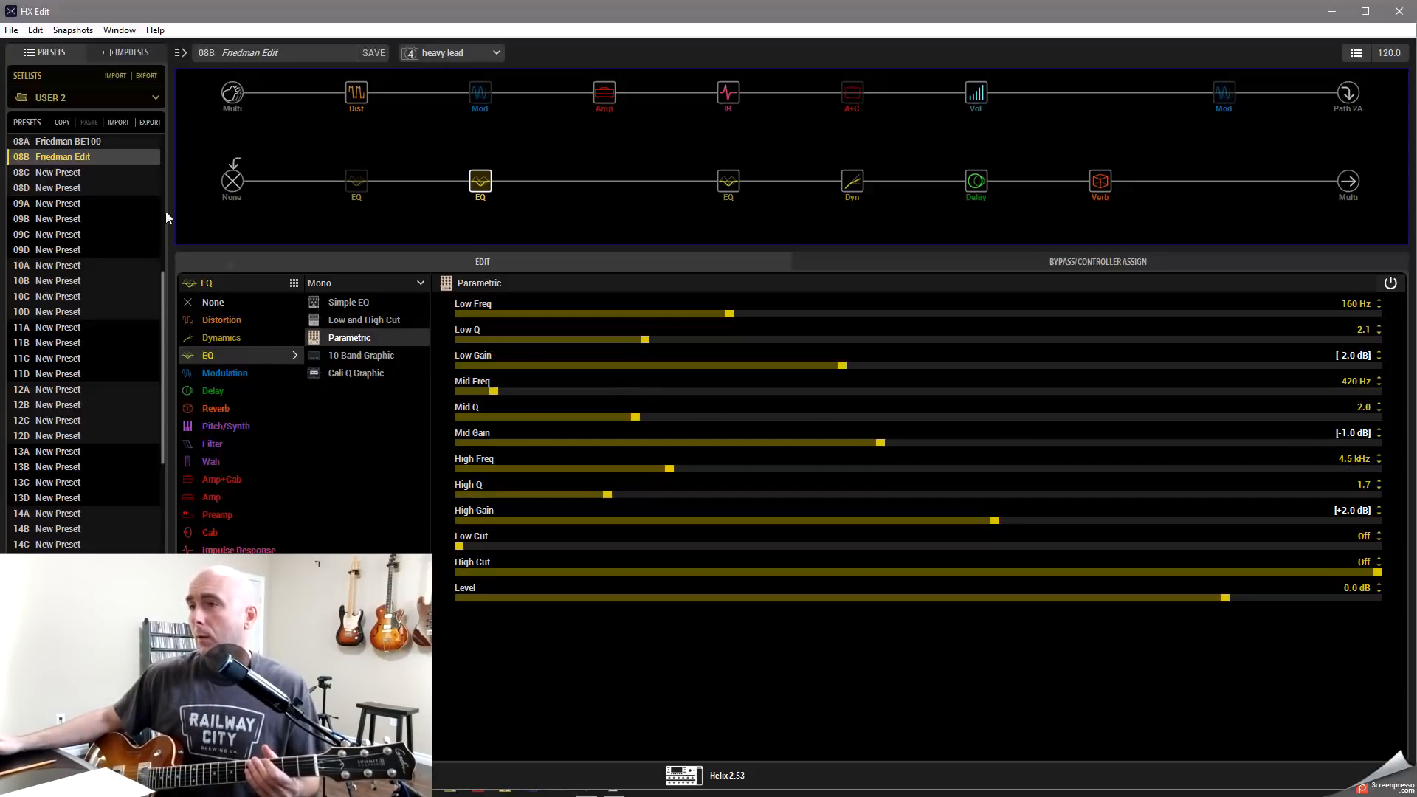
{"action": "left_click", "coordinate": [67, 141]}
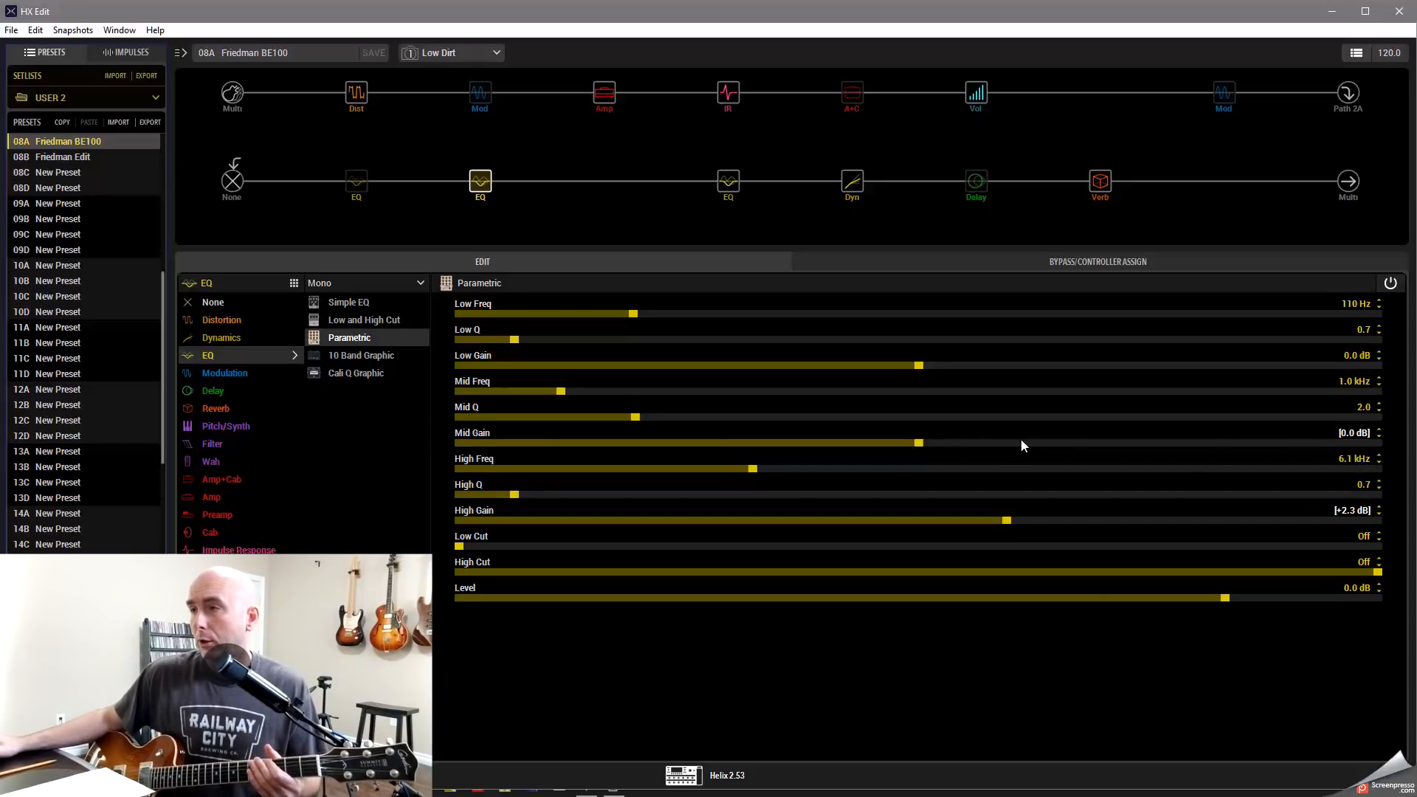
- Load Friedman Edit, open its Placater Dirty amp block, and save the preset on the heavy lead snapshot
{"action": "left_click", "coordinate": [82, 160]}
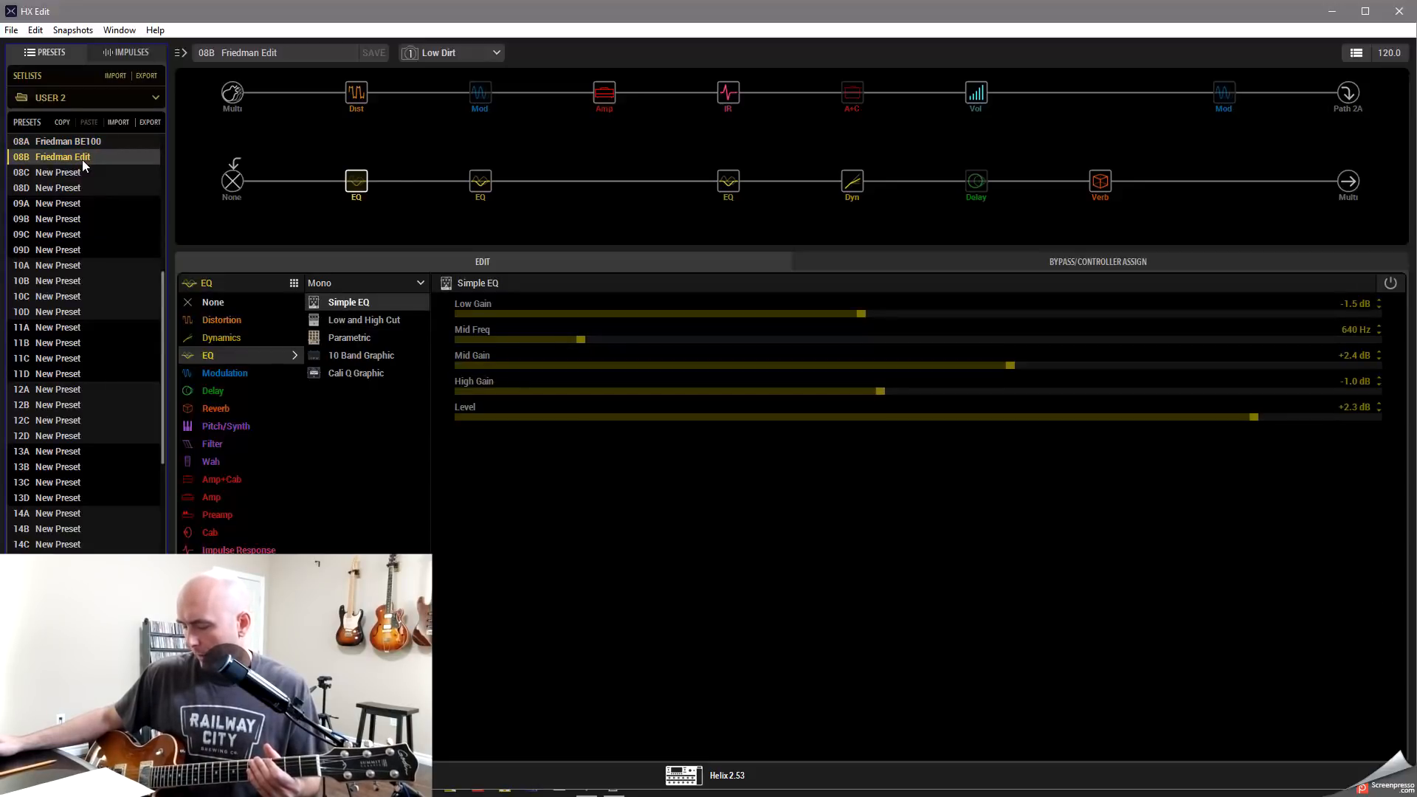
{"action": "left_click", "coordinate": [605, 100]}
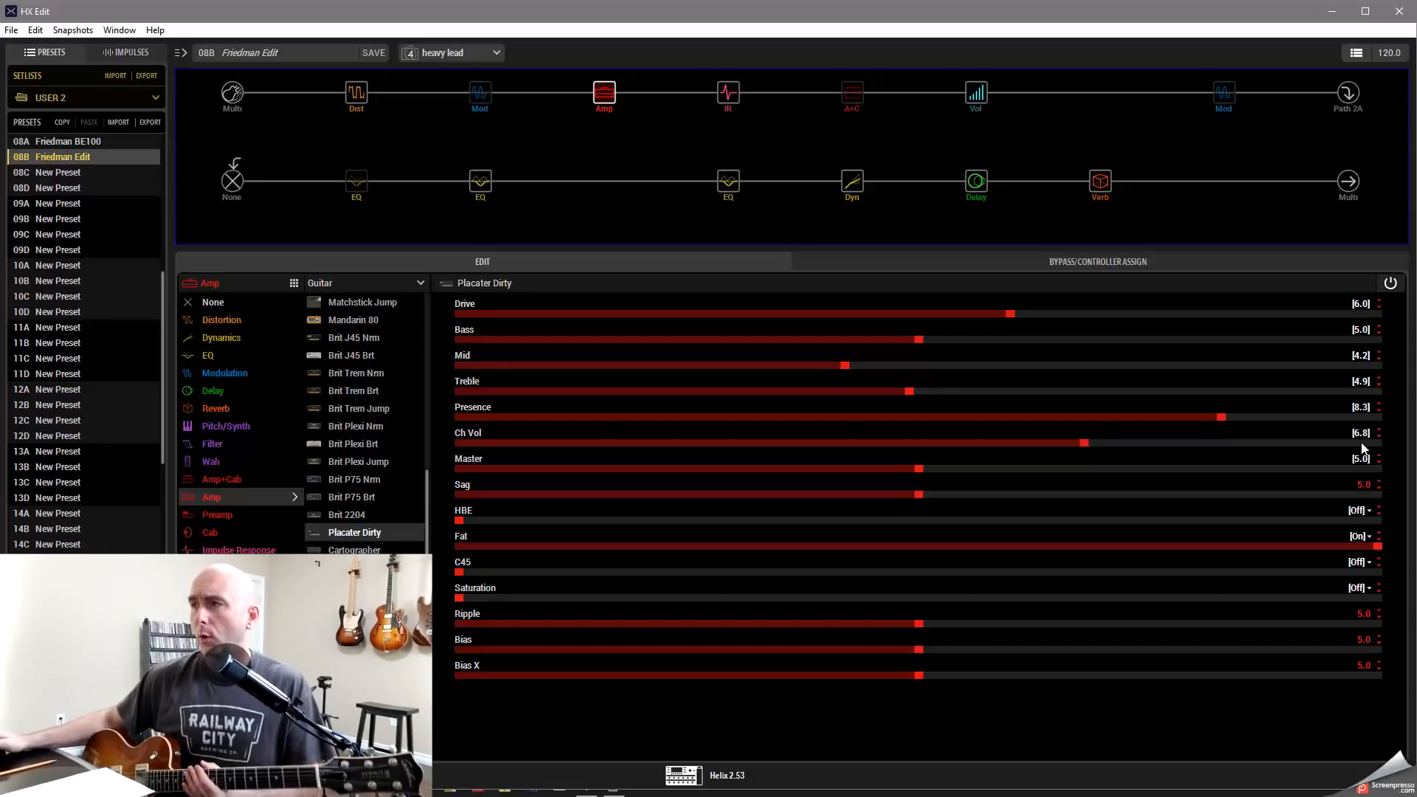
{"action": "left_click", "coordinate": [370, 61]}
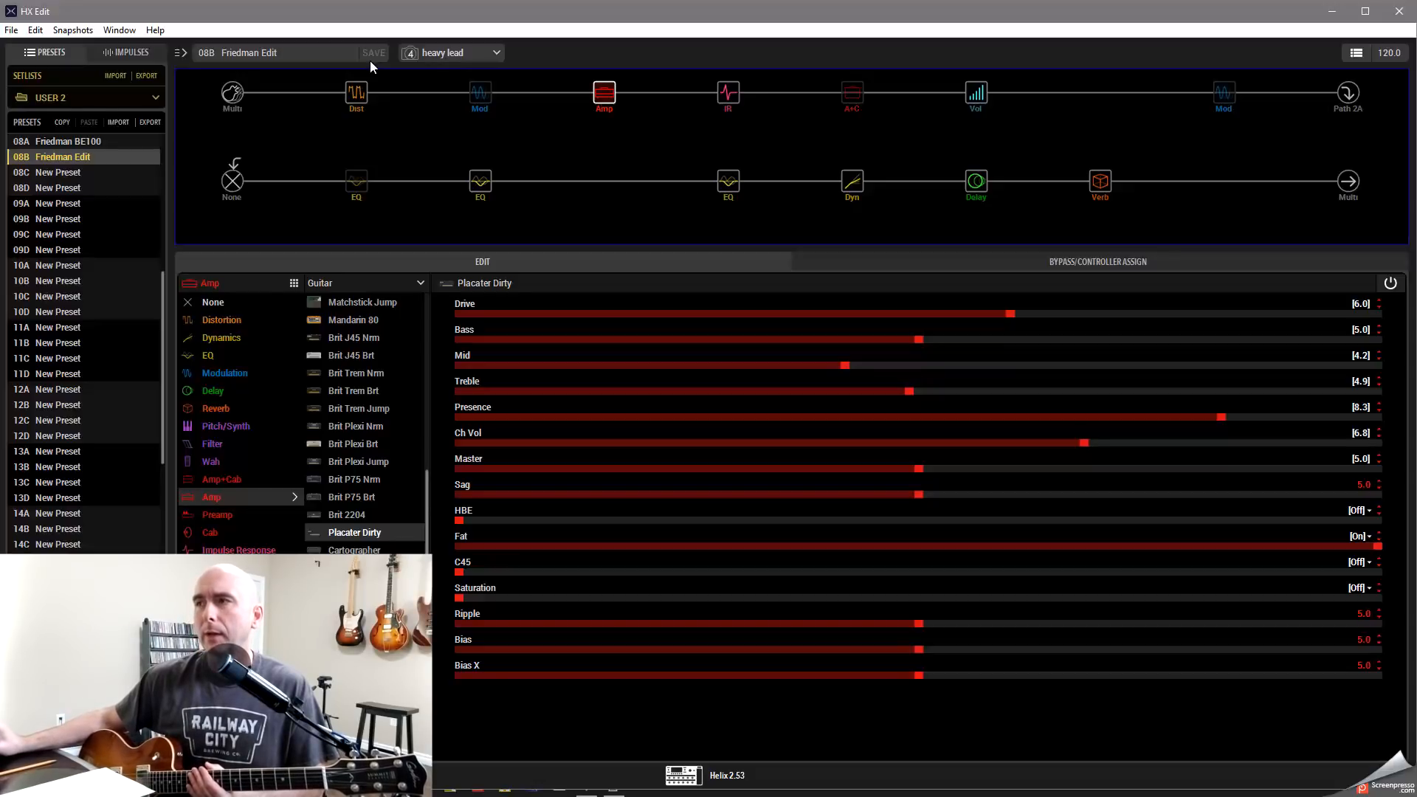
- Check Friedman BE100's Low Dirt snapshot, and save Friedman Edit on its Low Dirt snapshot
{"action": "left_click", "coordinate": [77, 142]}
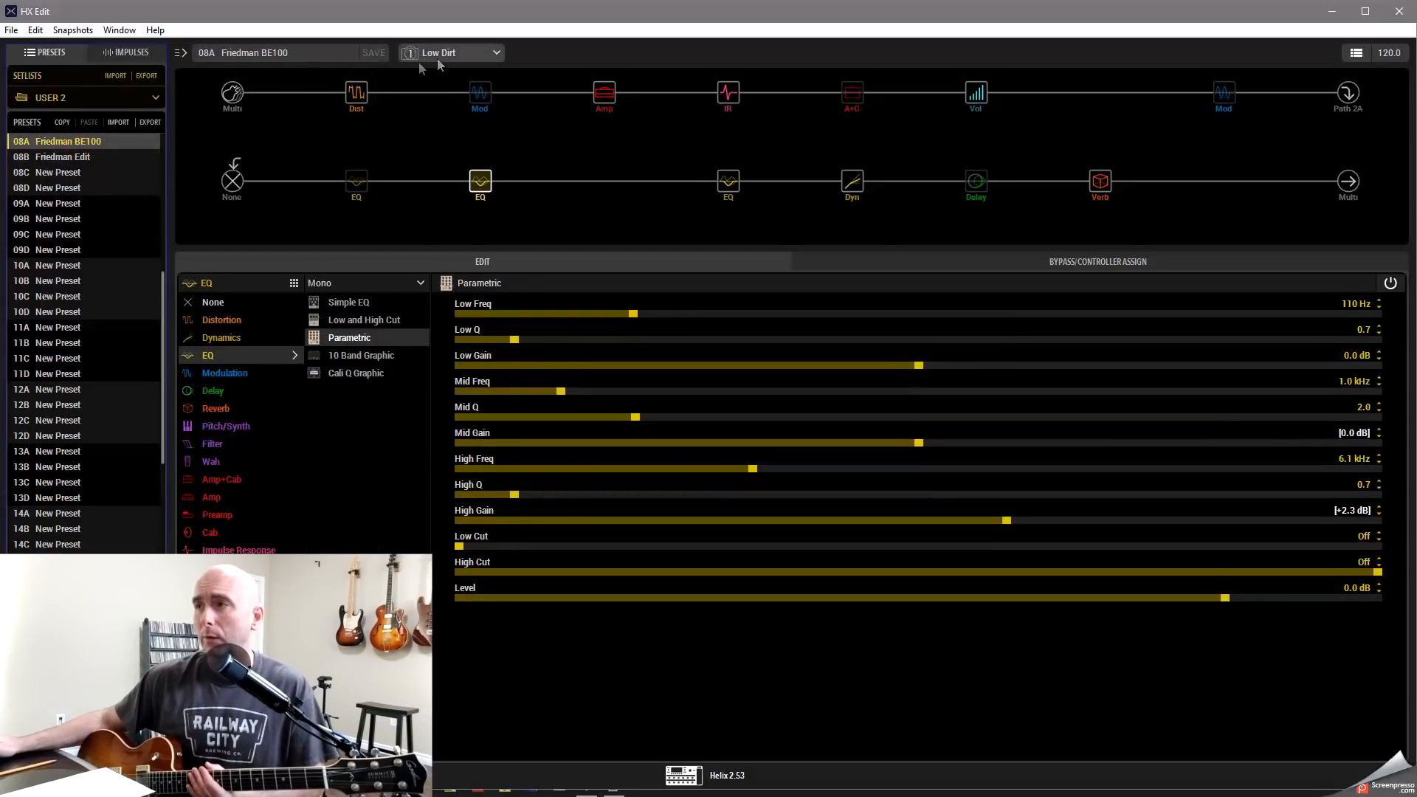
{"action": "left_click", "coordinate": [81, 157]}
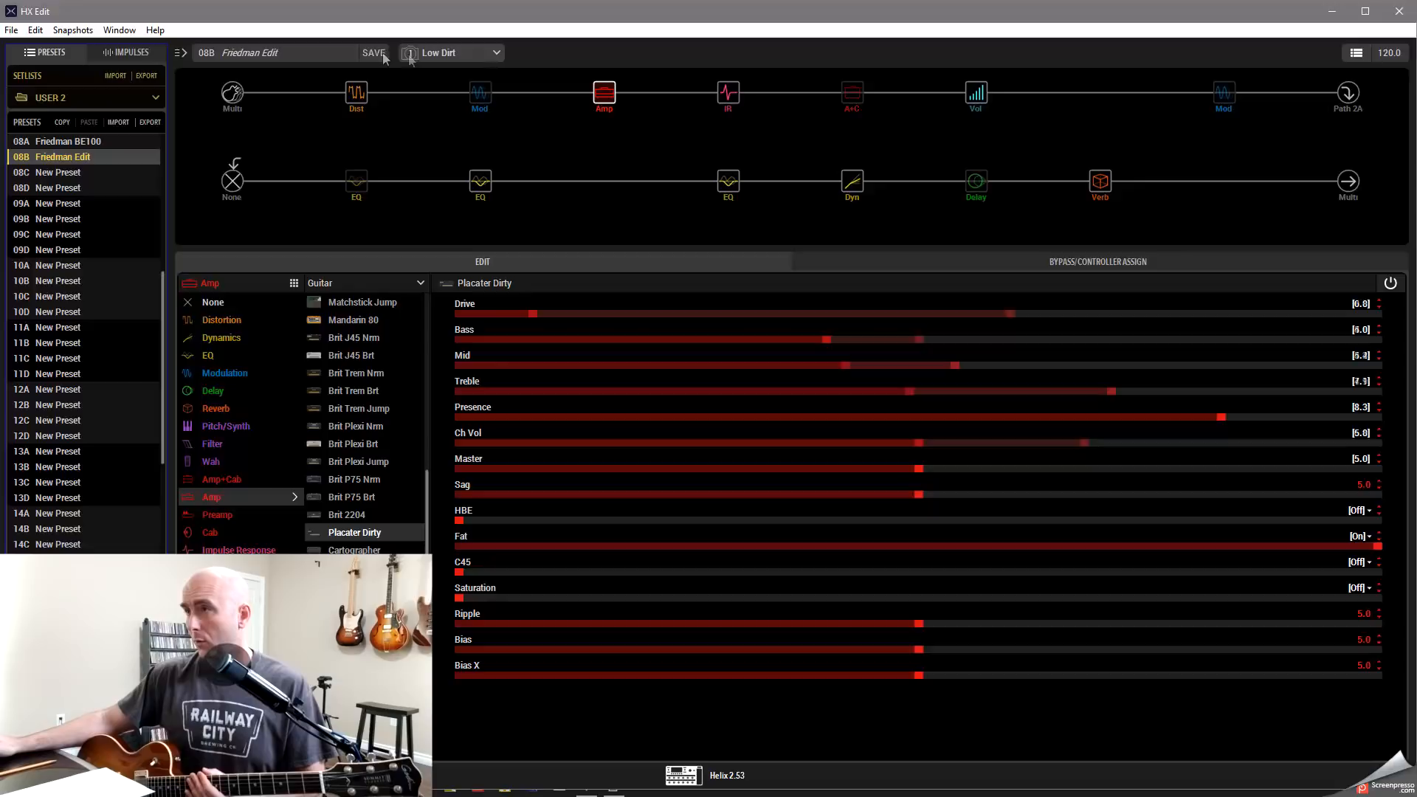
{"action": "left_click", "coordinate": [375, 53]}
- Compare the Low Dirt snapshot in Friedman BE100 and Friedman Edit, and examine Friedman Edit's Parametric EQ
{"action": "left_click", "coordinate": [112, 139]}
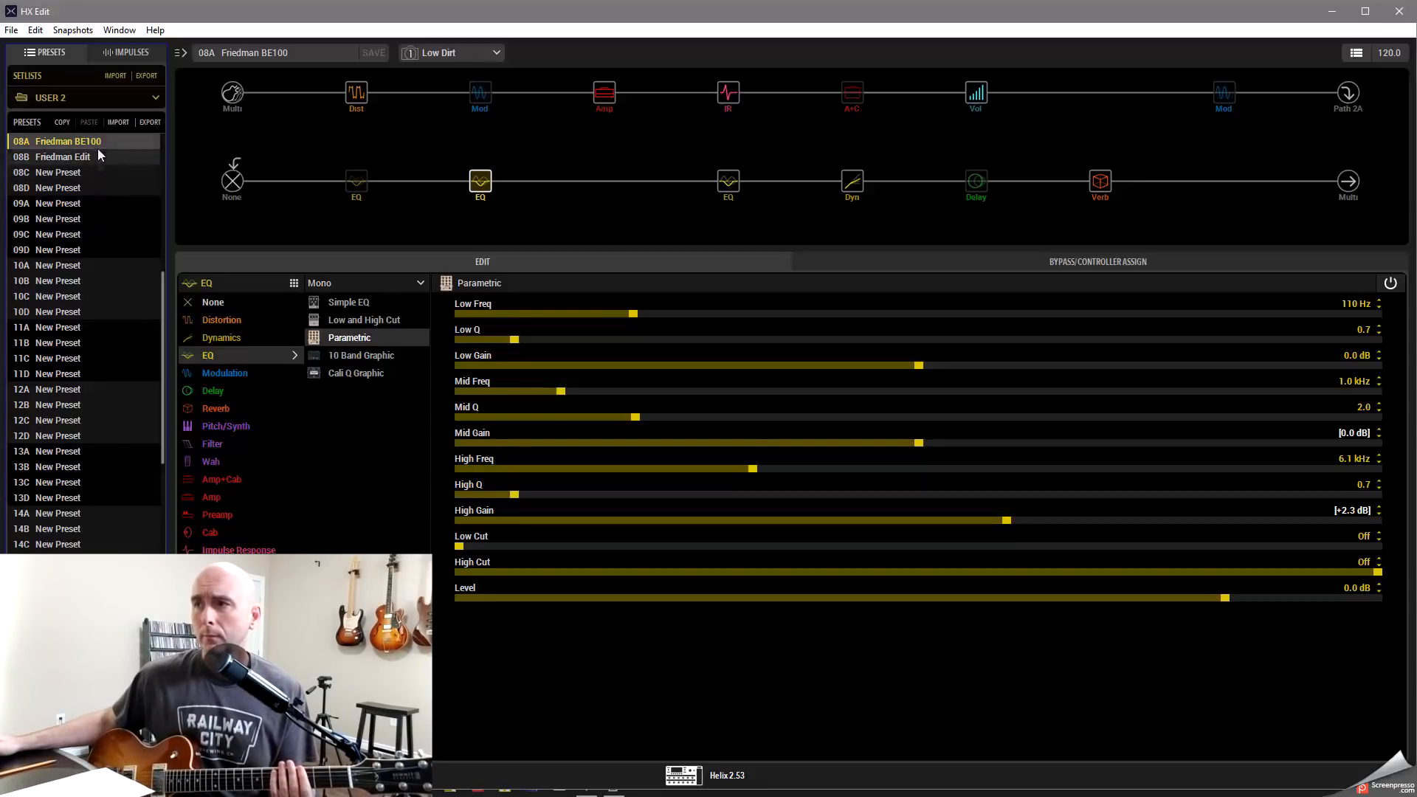
{"action": "left_click", "coordinate": [90, 157]}
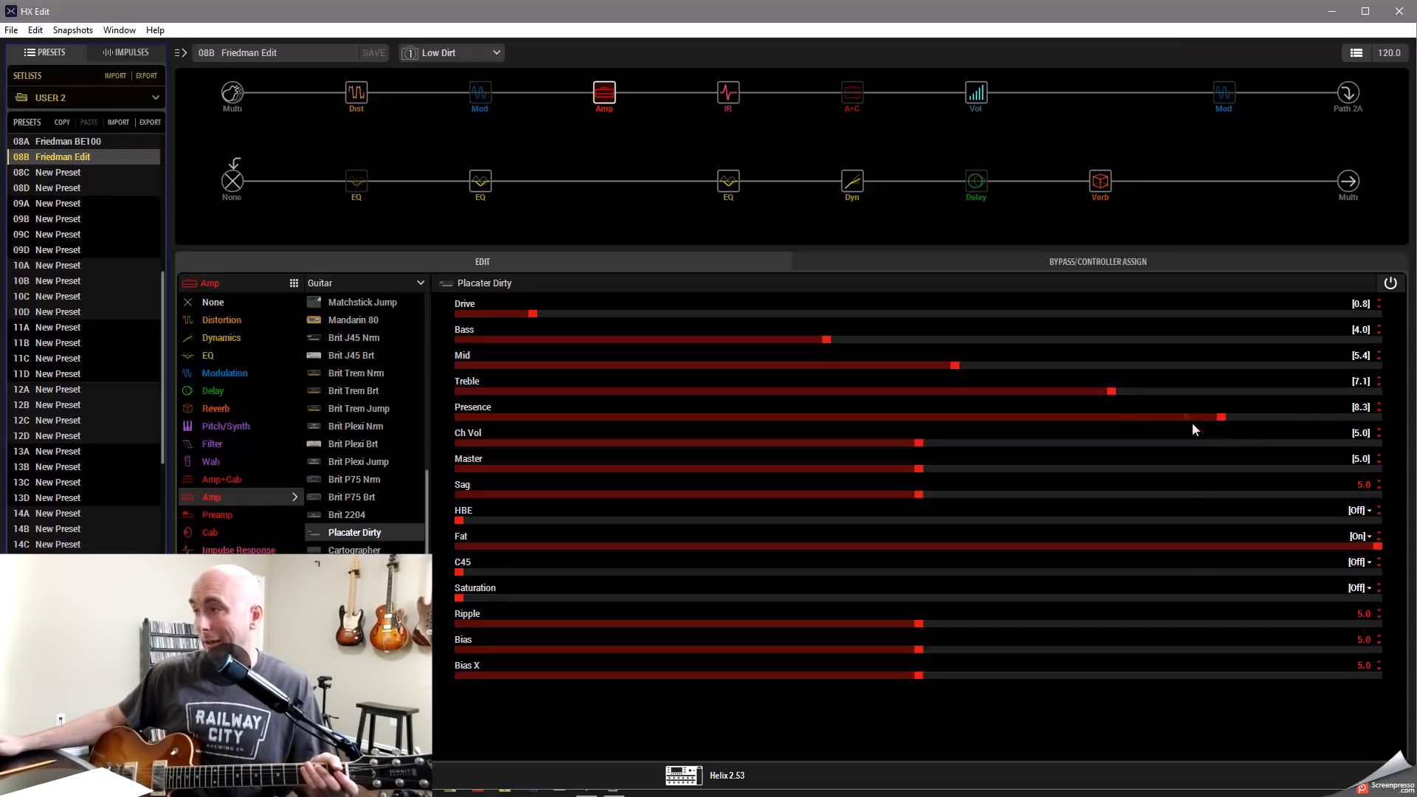
{"action": "left_click", "coordinate": [480, 183]}
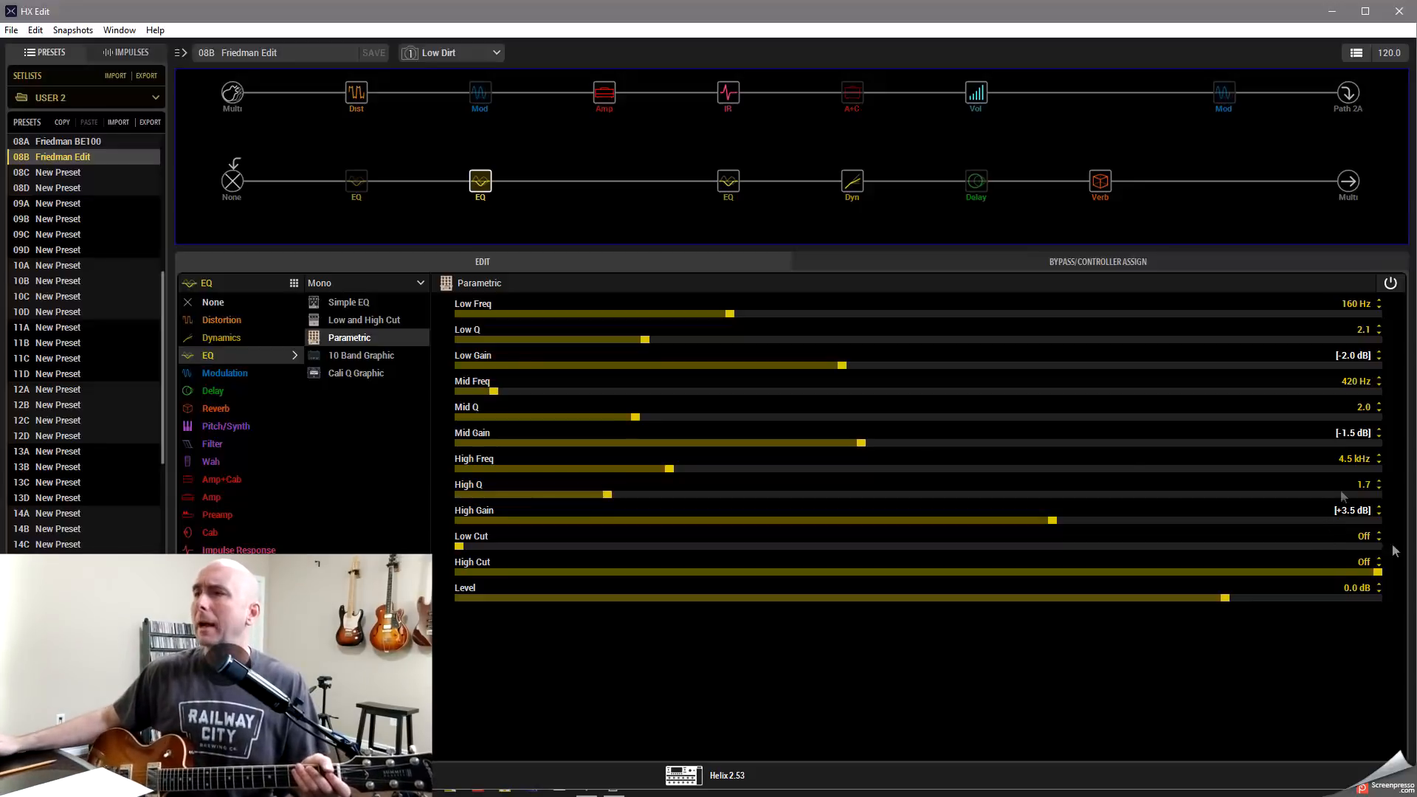
- Recall the med gain snapshot in both Friedman BE100 and Friedman Edit, saving each preset on it
{"action": "left_click", "coordinate": [125, 139]}
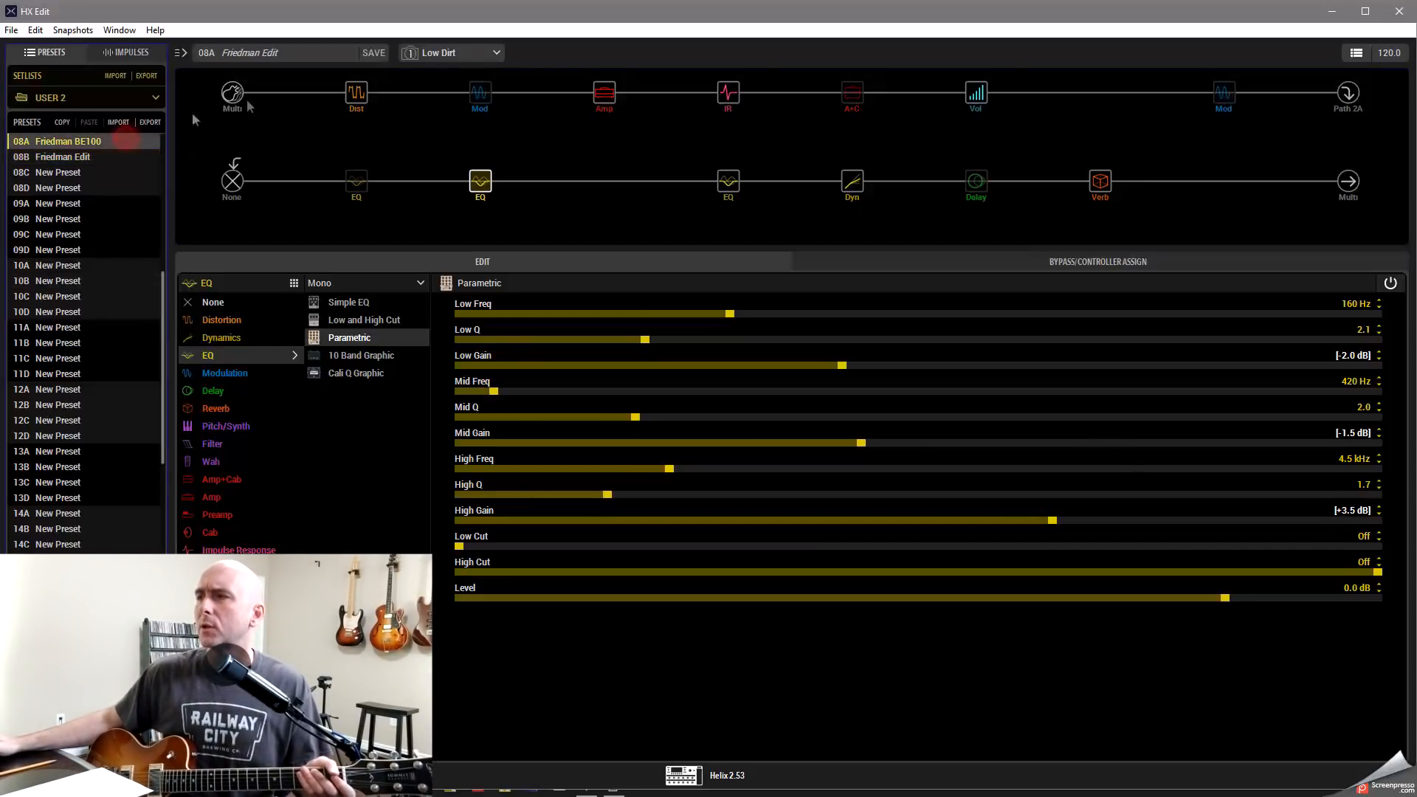
{"action": "left_click", "coordinate": [428, 55]}
{"action": "left_click", "coordinate": [444, 90]}
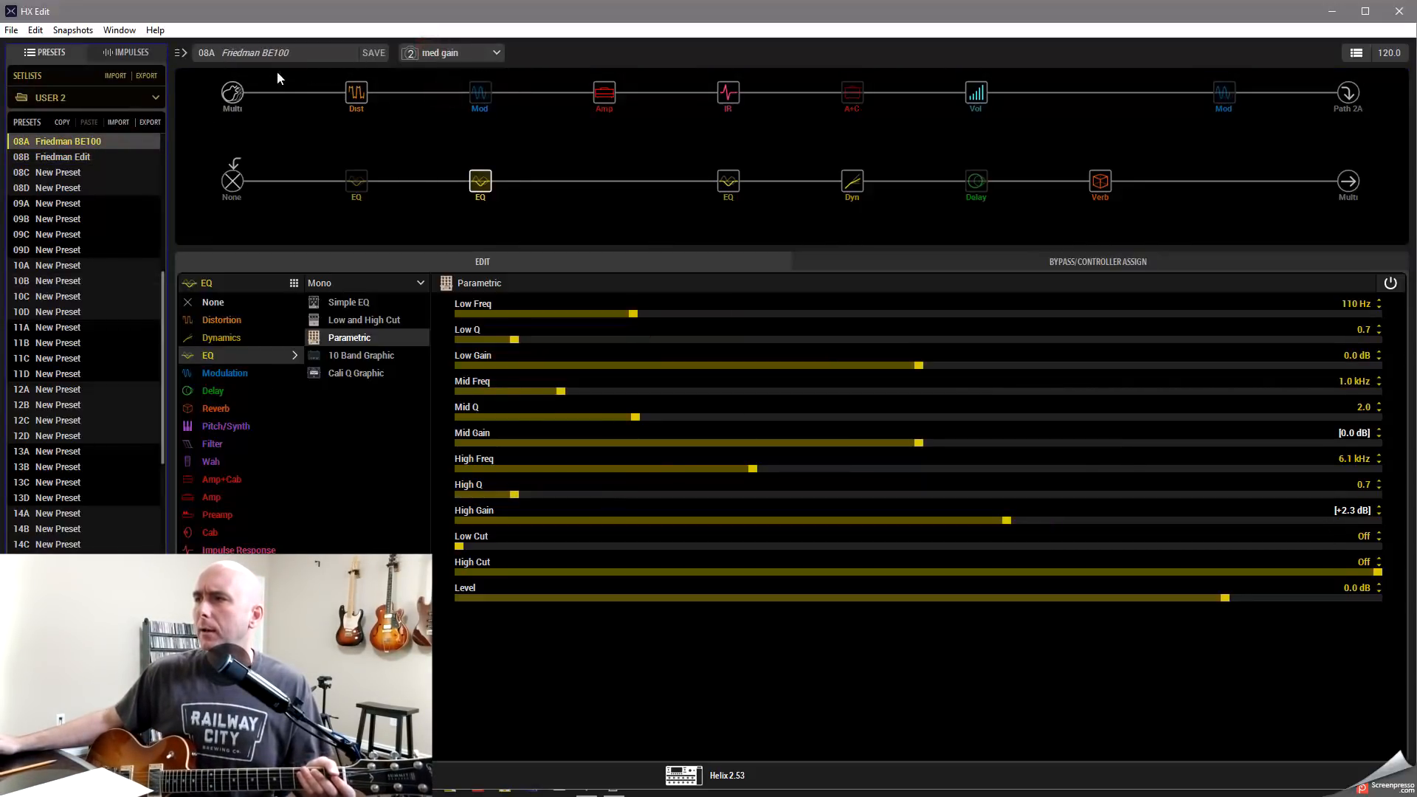
{"action": "left_click", "coordinate": [113, 159]}
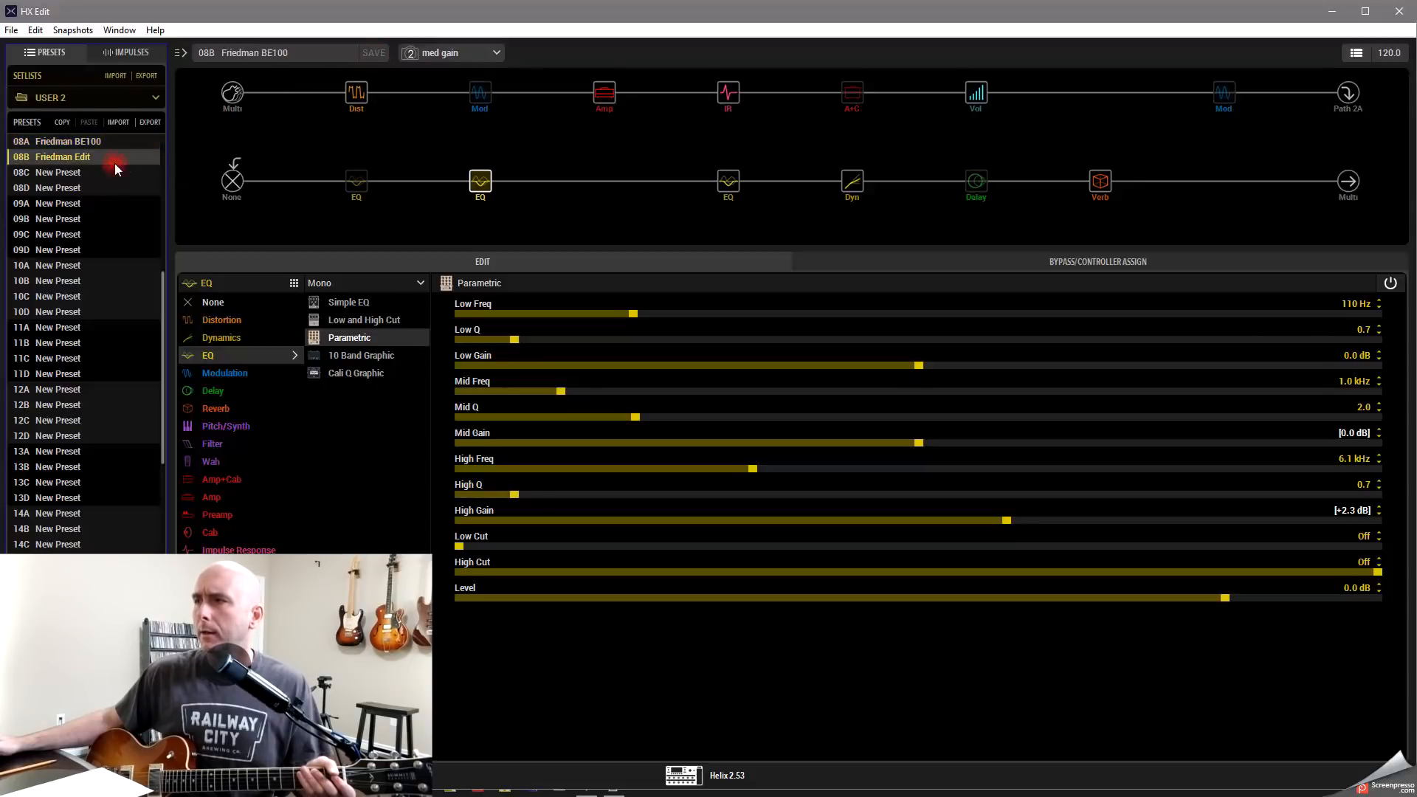
{"action": "left_click", "coordinate": [442, 55]}
{"action": "left_click", "coordinate": [444, 91]}
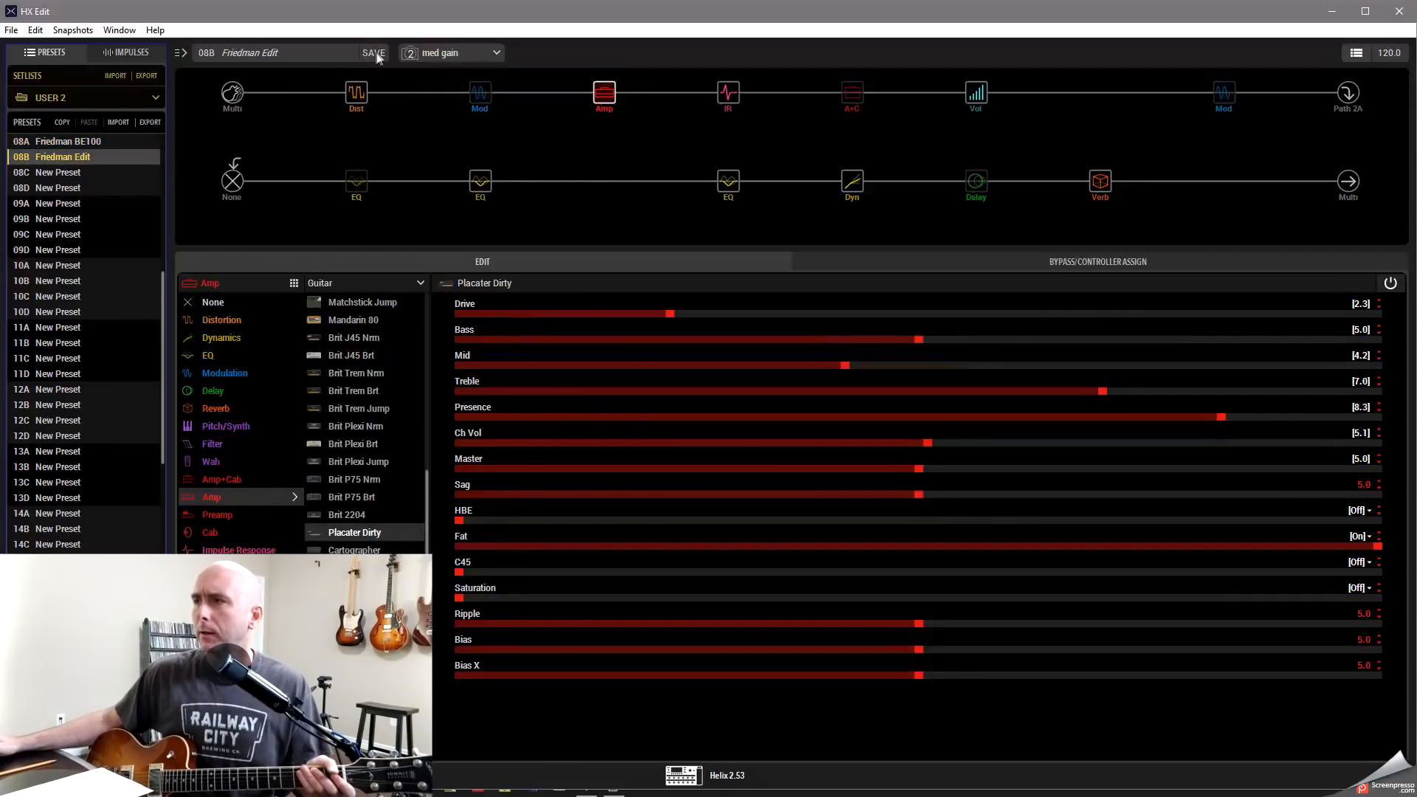
- Compare the med gain snapshot of Friedman BE100 with Friedman Edit's, and recall the HiGain snapshot in Friedman Edit
{"action": "left_click", "coordinate": [130, 136]}
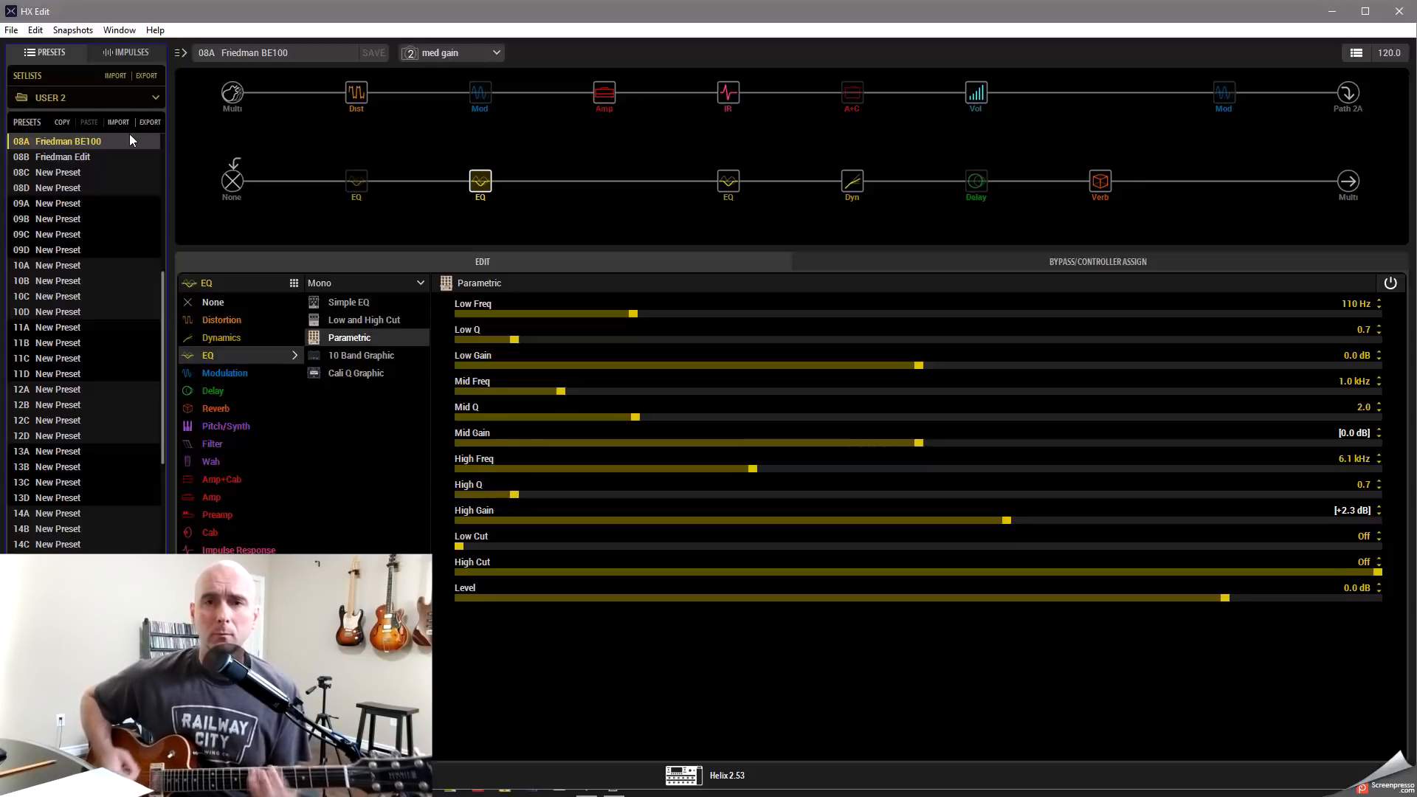
{"action": "left_click", "coordinate": [76, 156]}
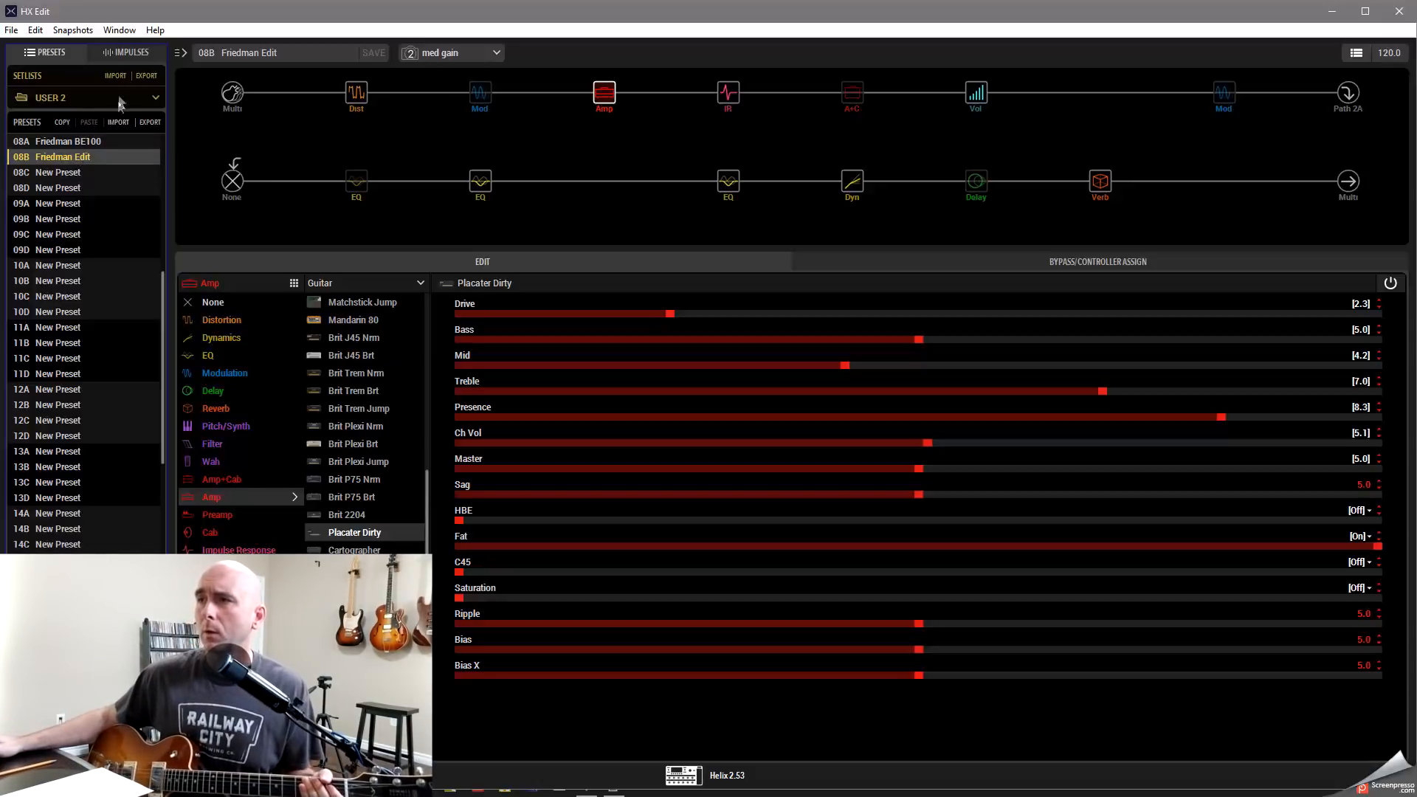
{"action": "left_click", "coordinate": [449, 55]}
{"action": "left_click", "coordinate": [449, 107]}
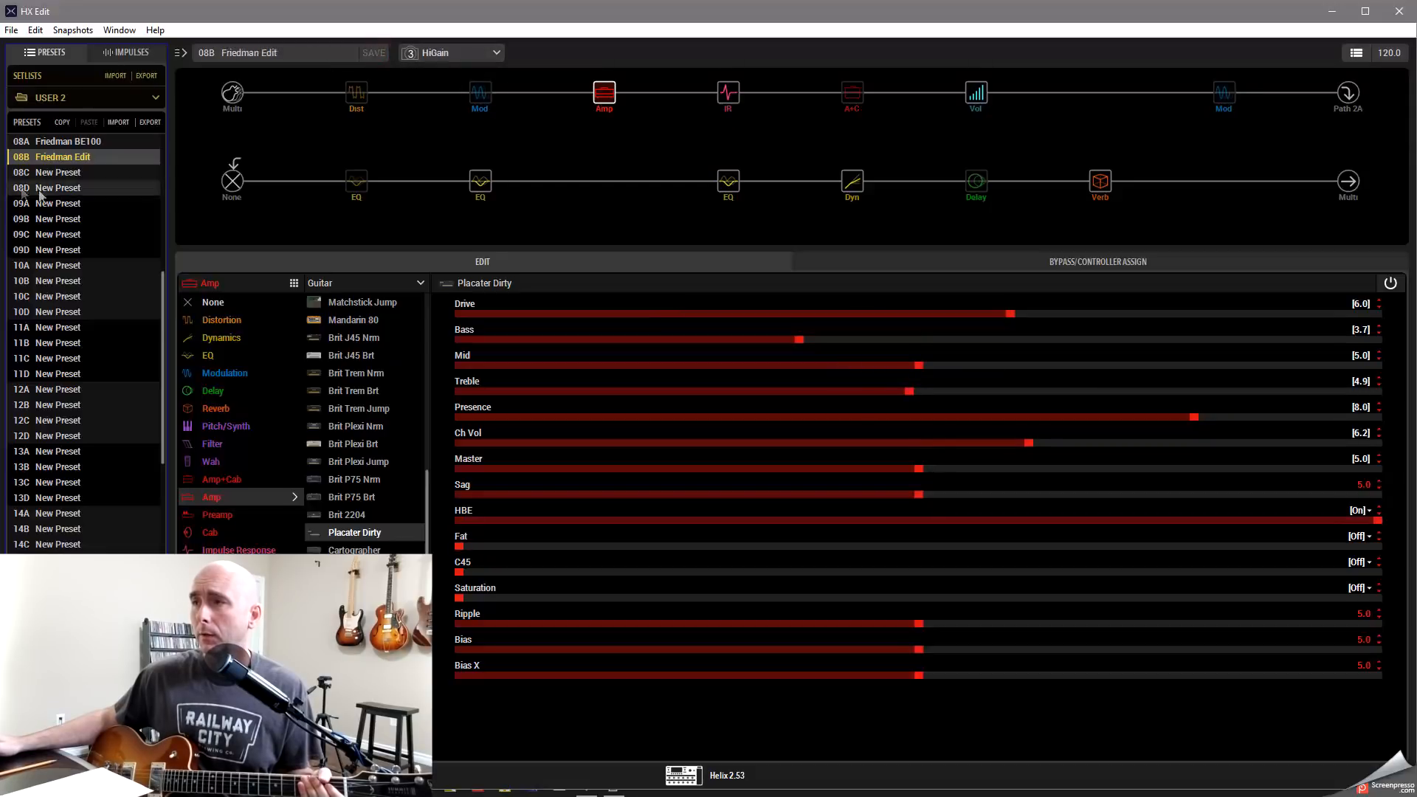
- Recall the HiGain snapshot in Friedman BE100 and compare it with the HiGain snapshot of Friedman Edit
{"action": "left_click", "coordinate": [87, 143]}
{"action": "left_click", "coordinate": [450, 53]}
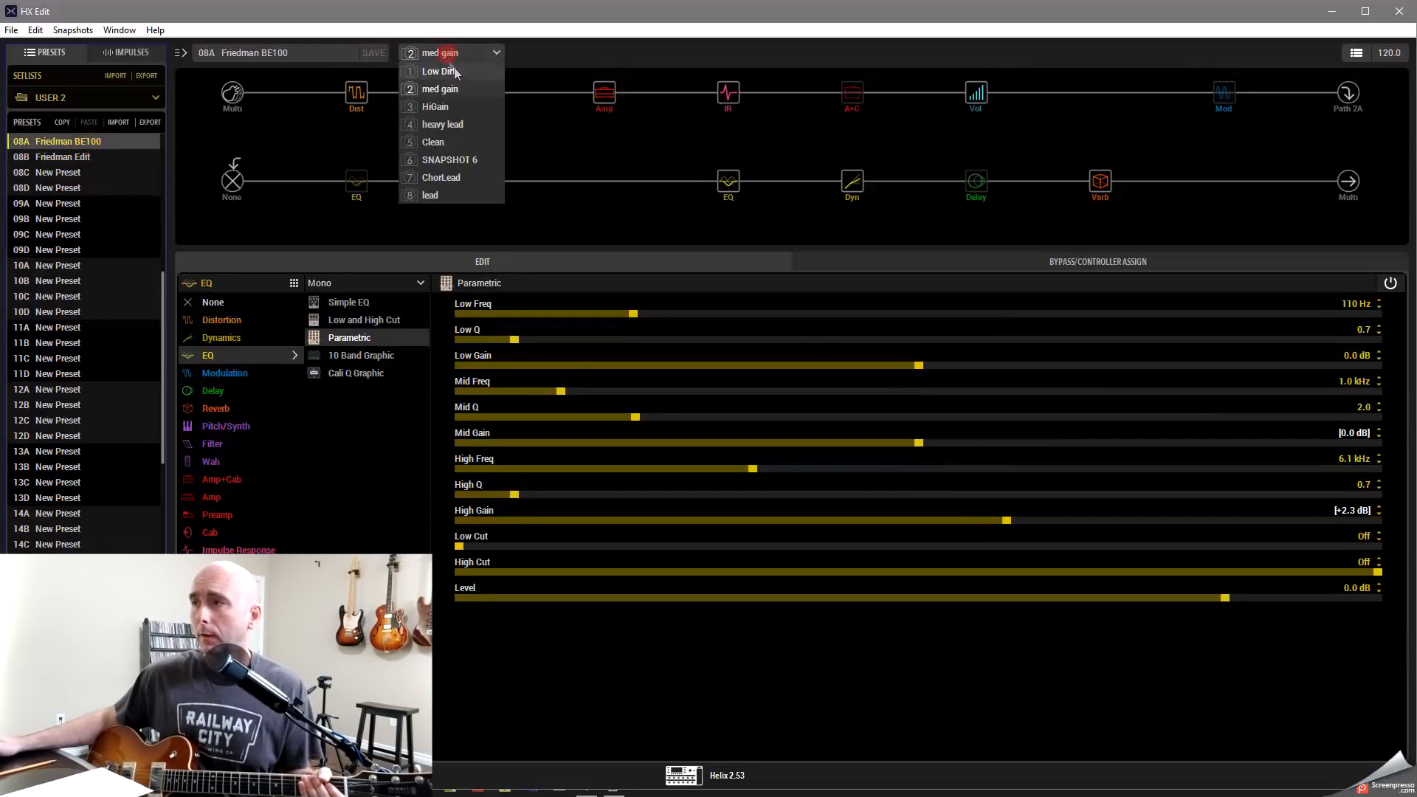
{"action": "left_click", "coordinate": [451, 105]}
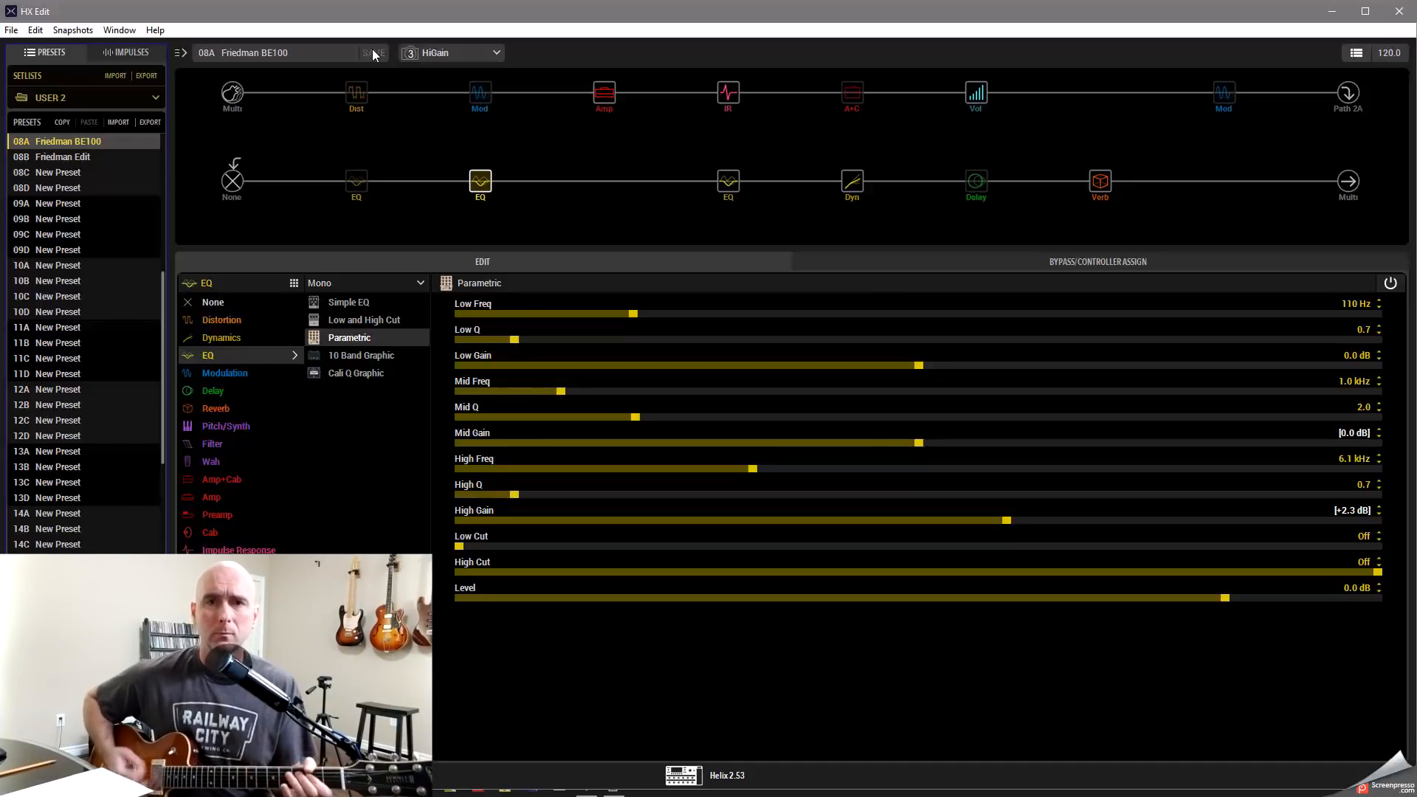
{"action": "left_click", "coordinate": [115, 156]}
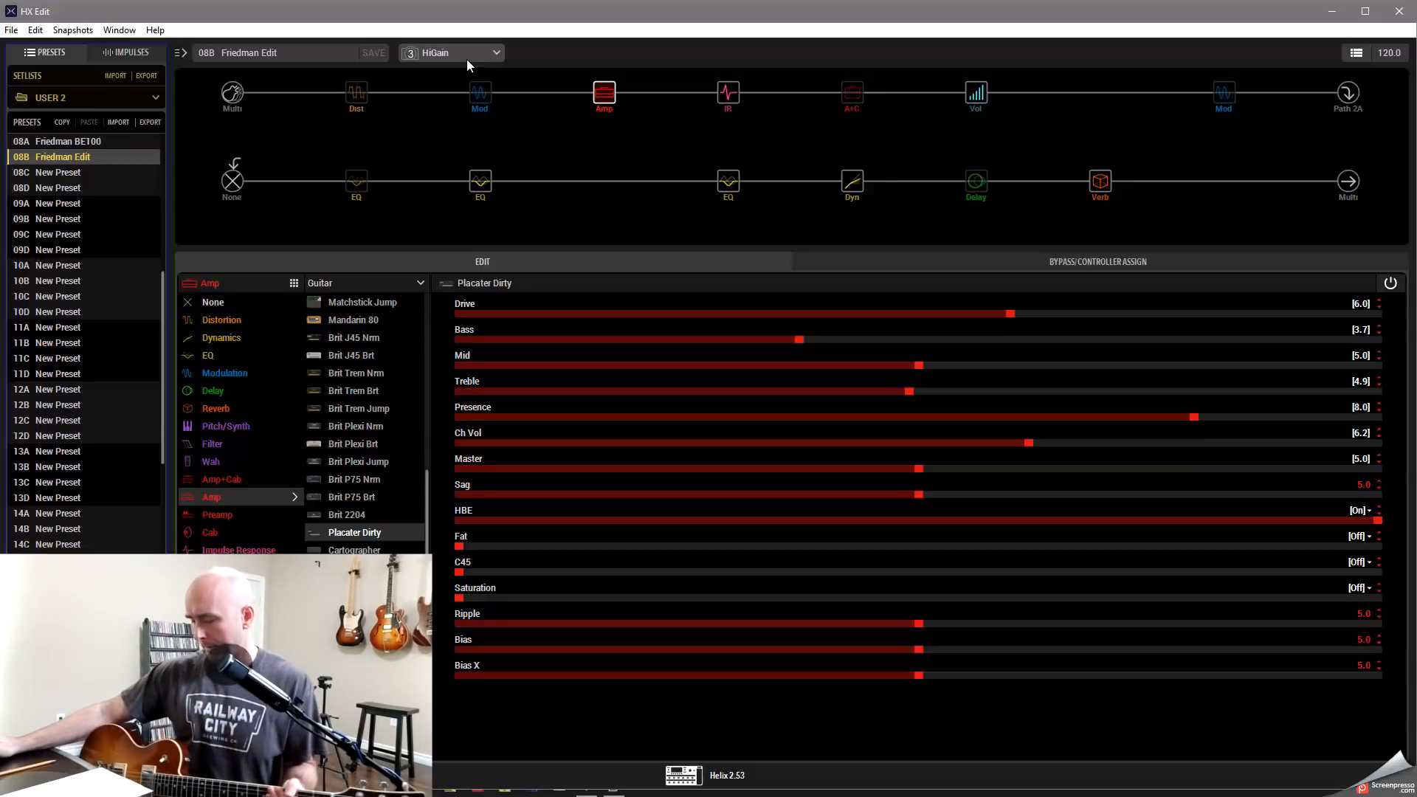
- Save Friedman Edit on its heavy lead snapshot, and compare it with the heavy lead snapshot of Friedman BE100
{"action": "left_click", "coordinate": [378, 58]}
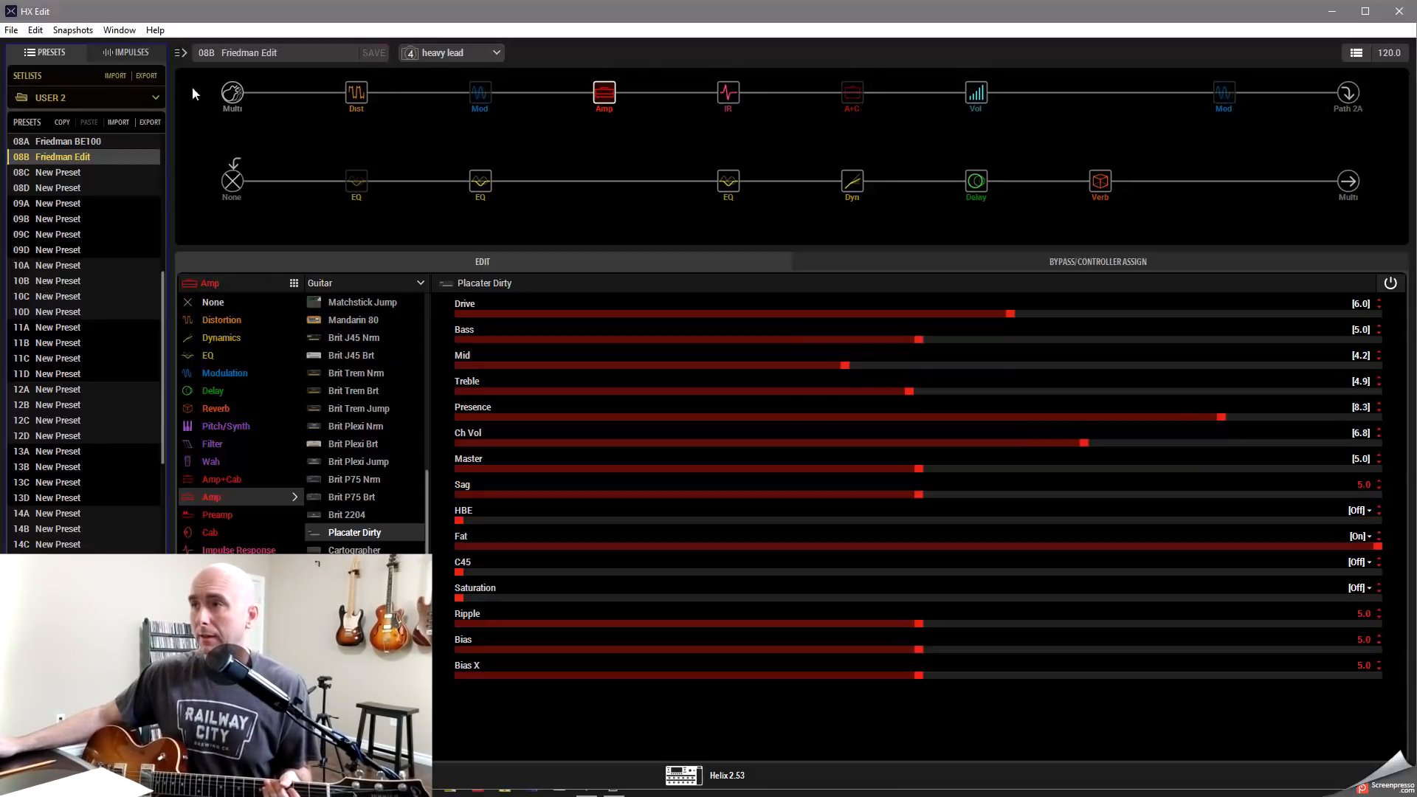
{"action": "left_click", "coordinate": [114, 142]}
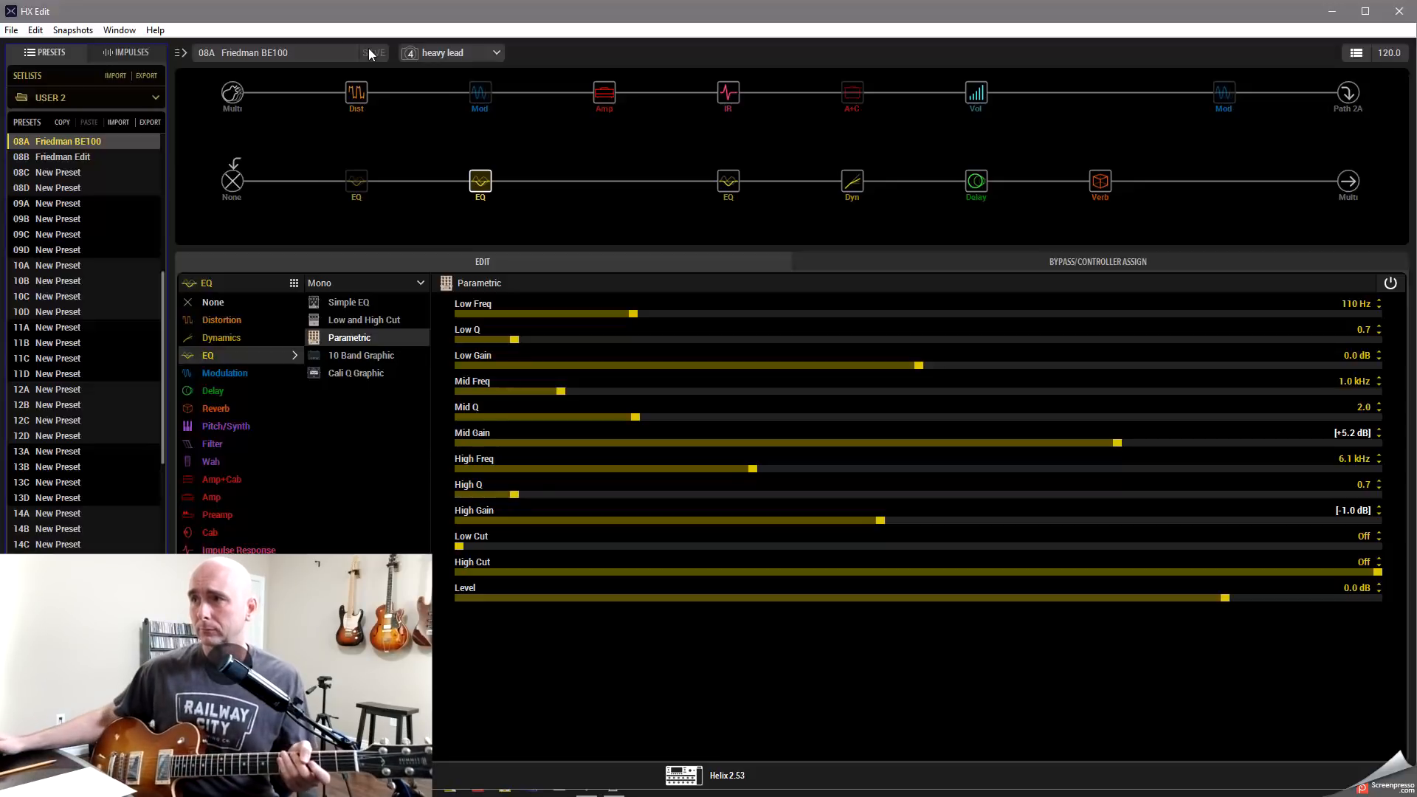
{"action": "left_click", "coordinate": [95, 164]}
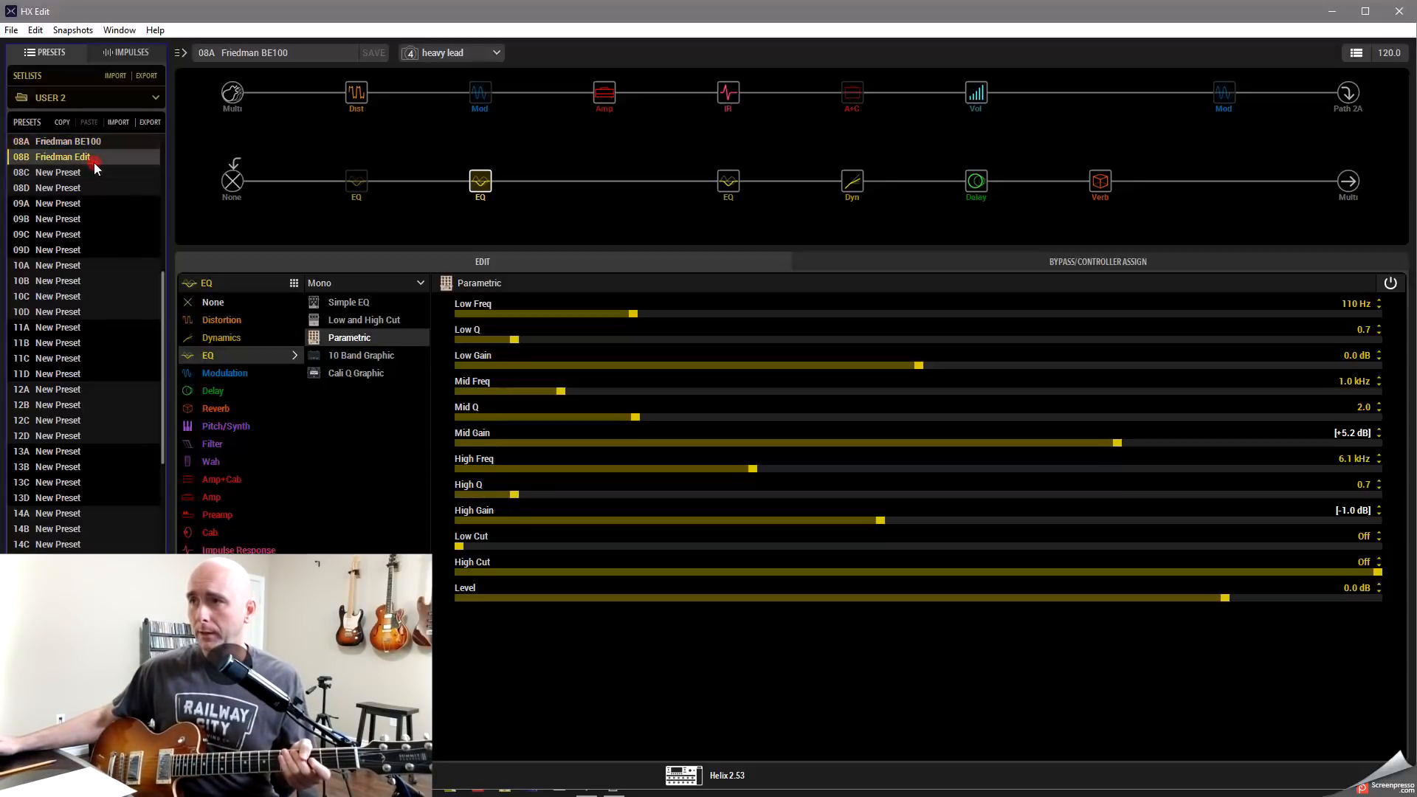